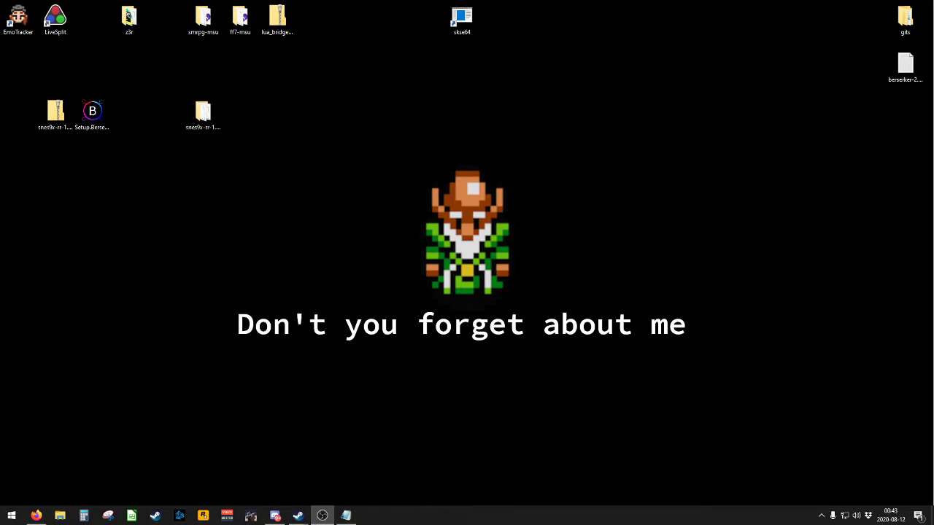
Step: Examine the Multitroid 2 download folder and the release notes and assets of Berserker's Multiworld 2.5.0 in the browser, ending with it minimized
click(35, 516)
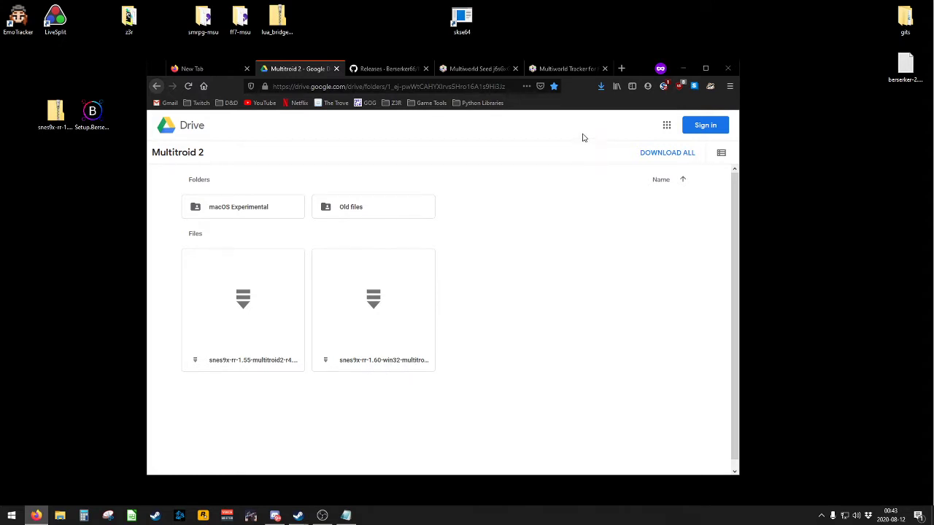
click(386, 68)
scroll(546, 307, down, 5)
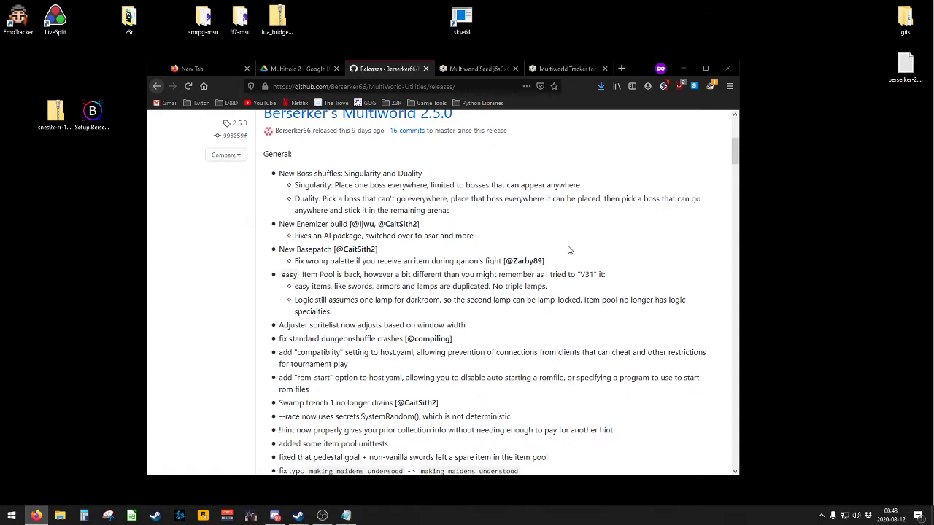
scroll(553, 243, up, 1)
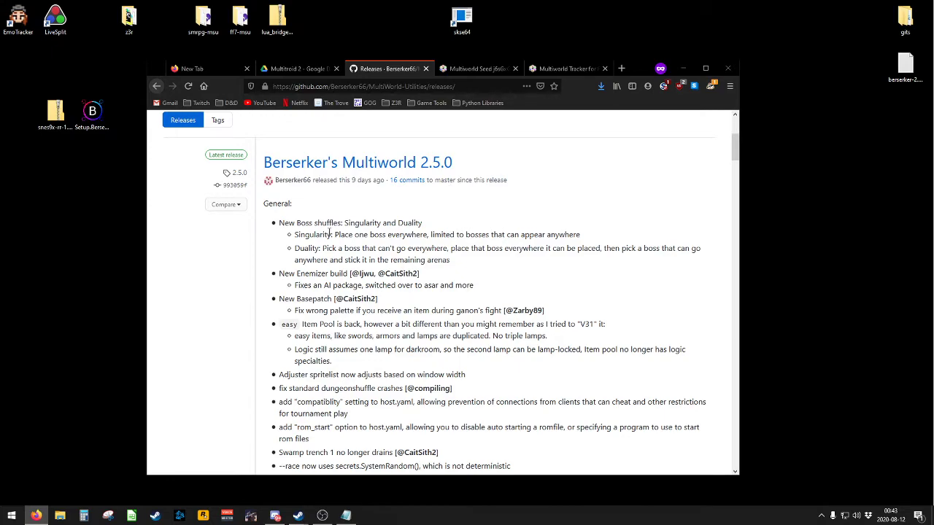
scroll(330, 229, down, 8)
scroll(329, 239, down, 1)
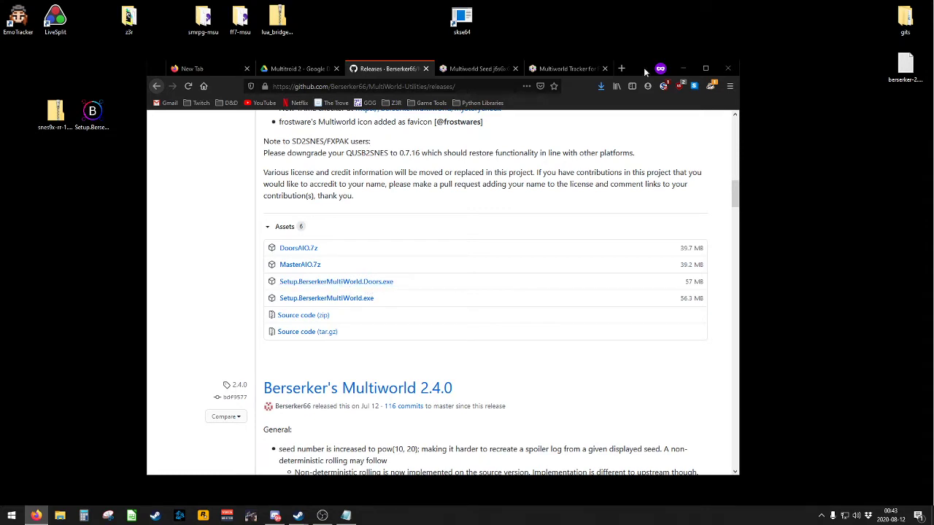
click(682, 68)
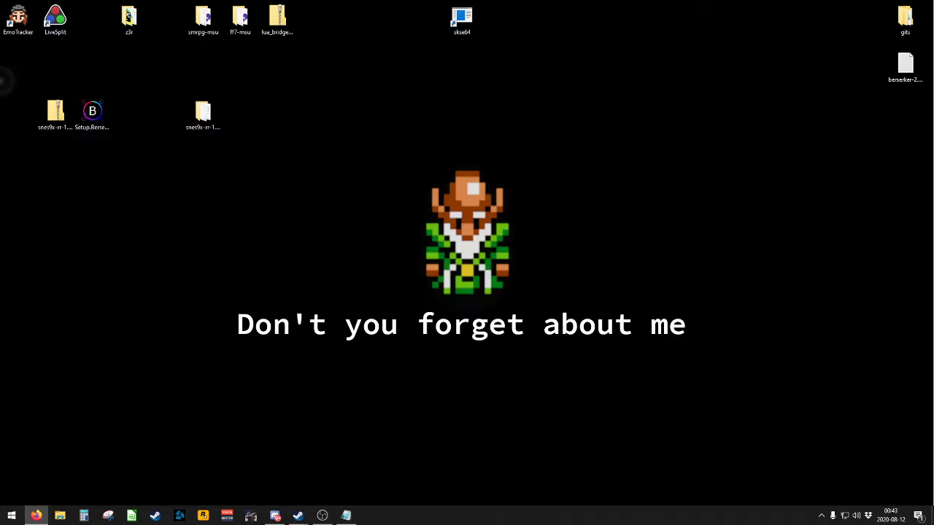
click(57, 116)
click(93, 115)
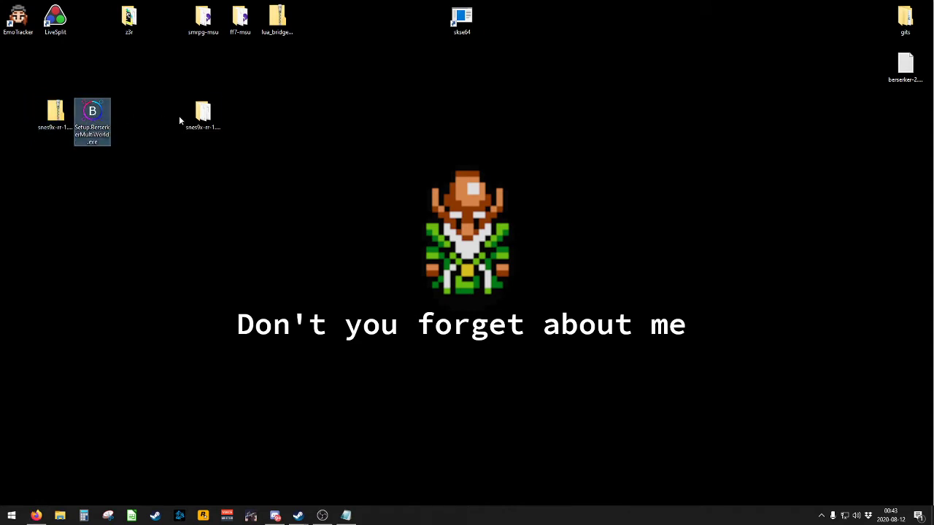
click(202, 113)
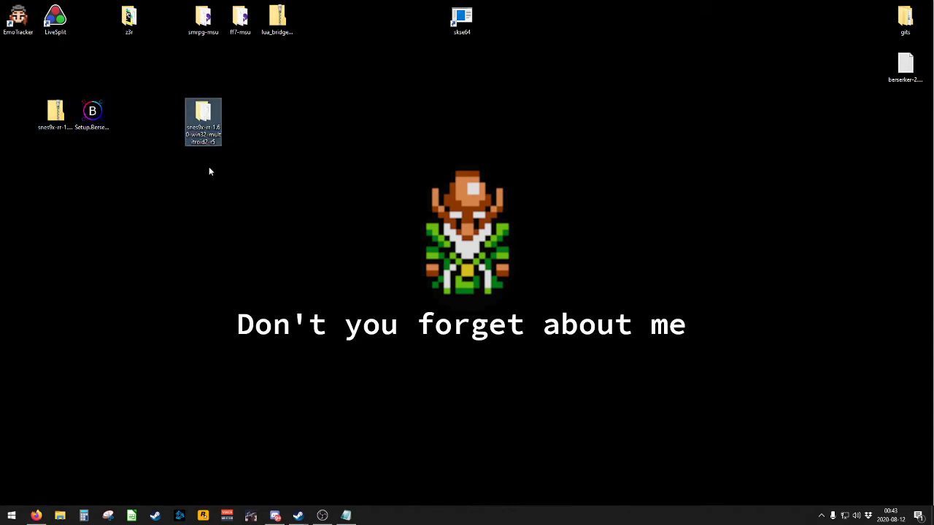
click(107, 155)
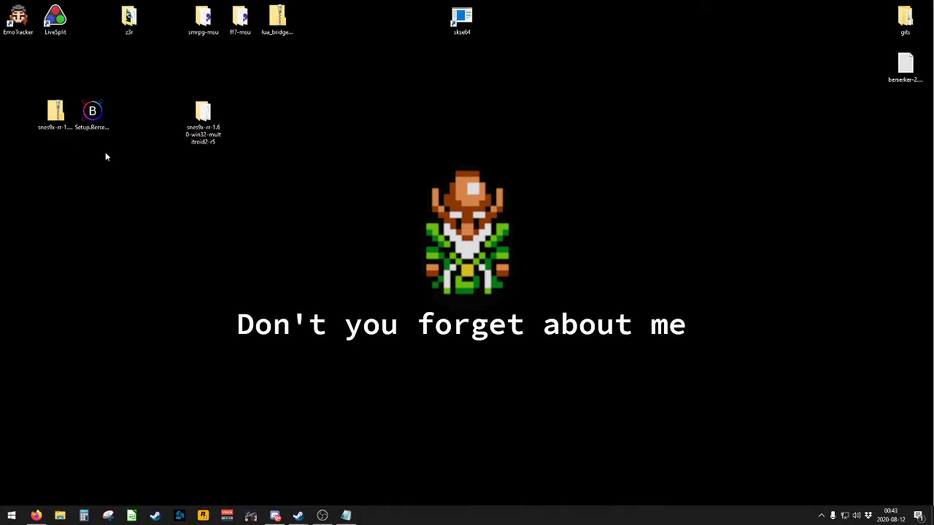
Step: Launch the BerserkerMultiWorld installer and supply Zelda no Densetsu - Kamigami no Triforce (Japan).sfc from the z3r folder as its ROM file
double_click(93, 114)
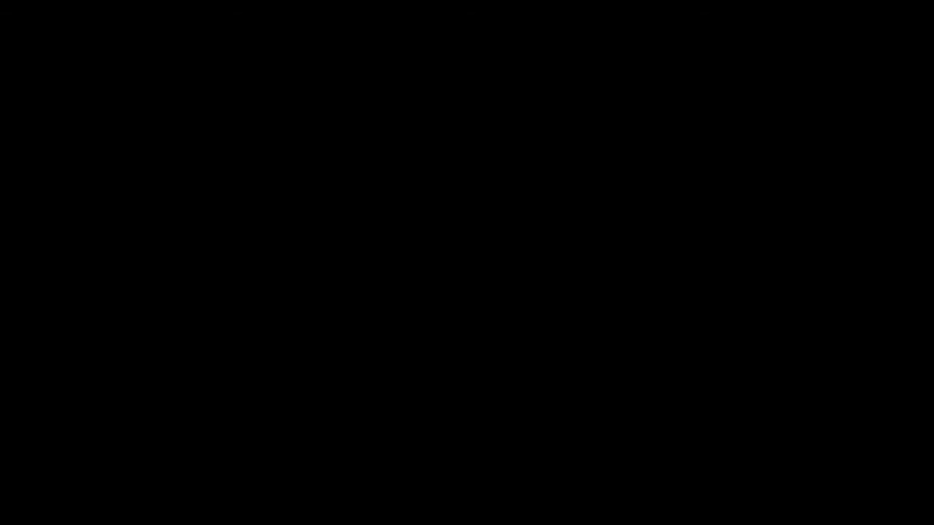
click(546, 352)
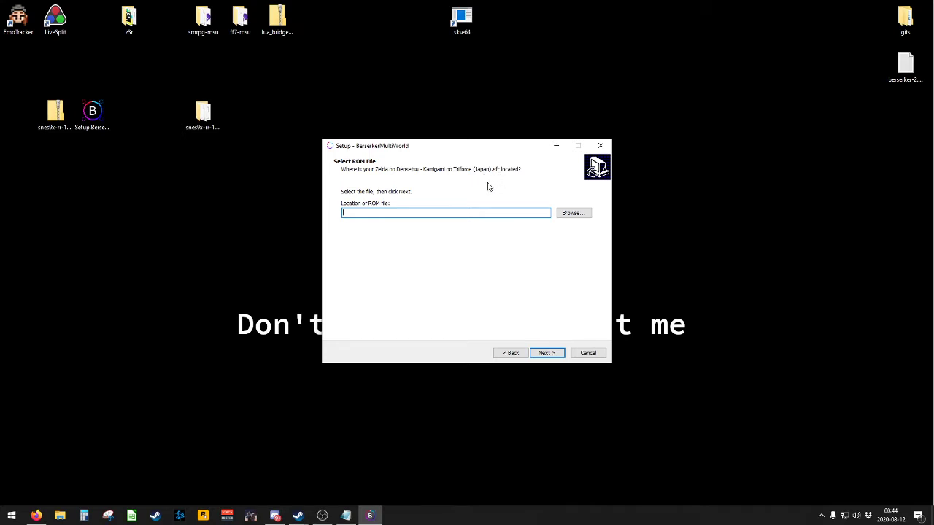
click(566, 213)
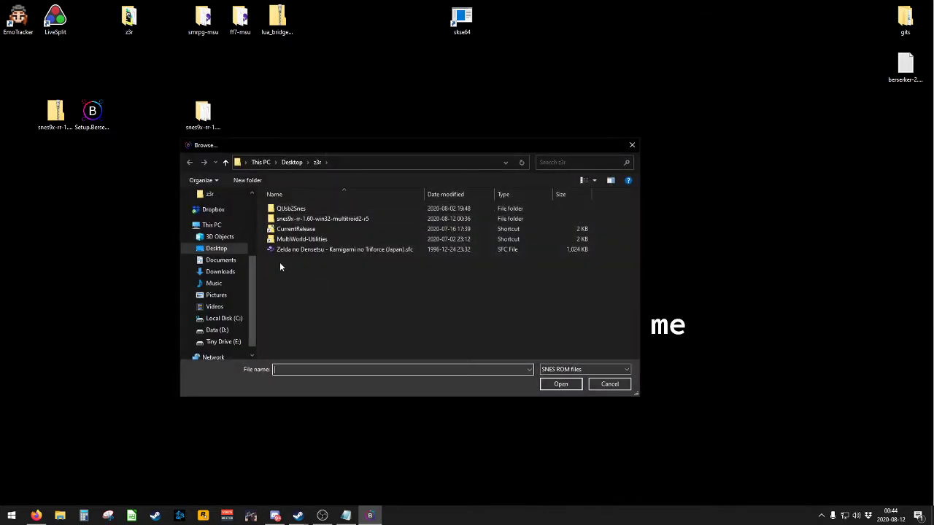
click(268, 249)
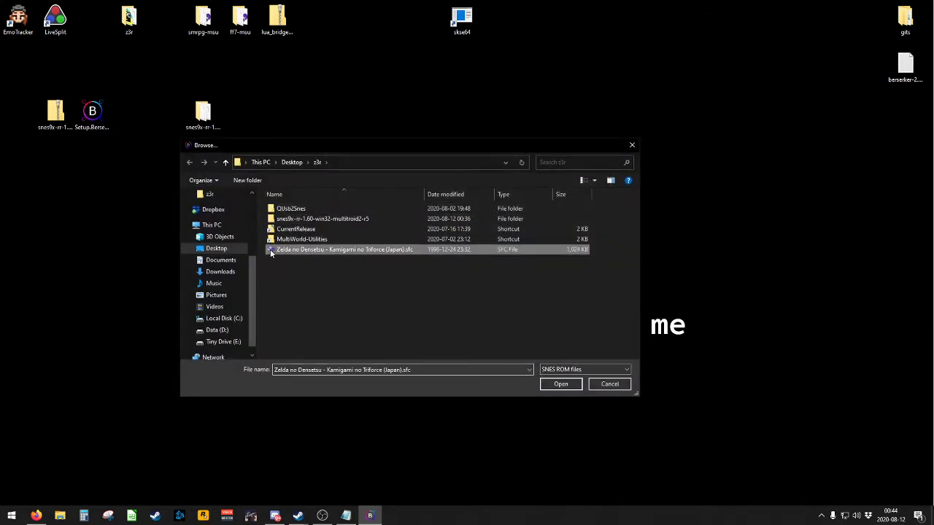
click(560, 383)
click(545, 354)
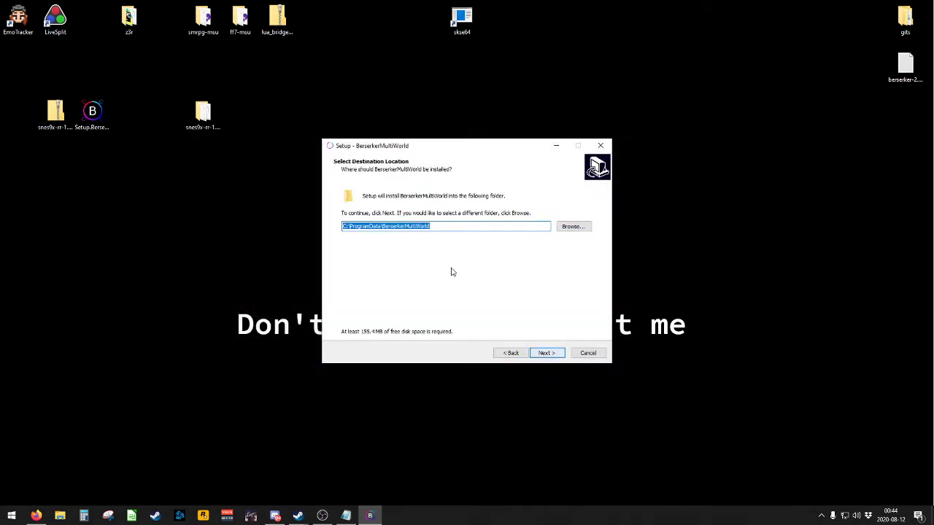
Step: Install BerserkerMultiWorld in the proposed destination folder with a desktop shortcut and finish the setup wizard
key(Return)
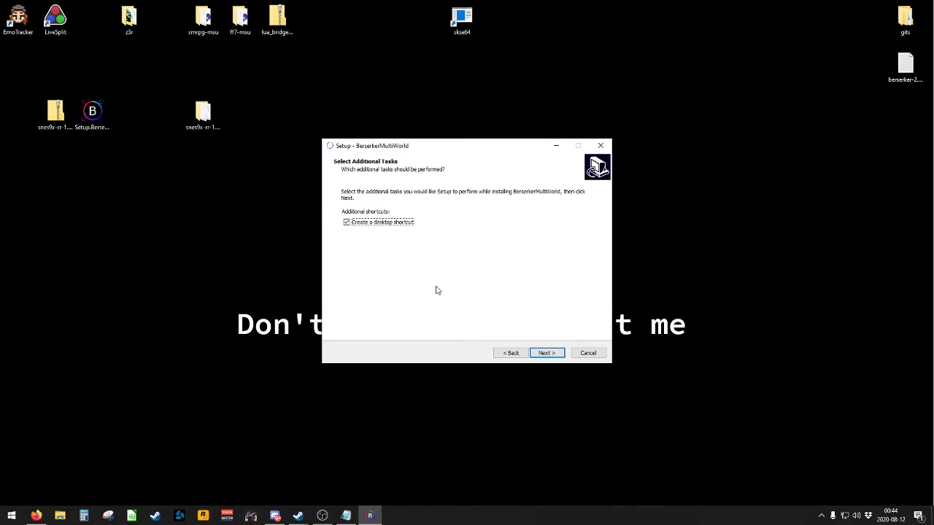
click(547, 354)
click(547, 354)
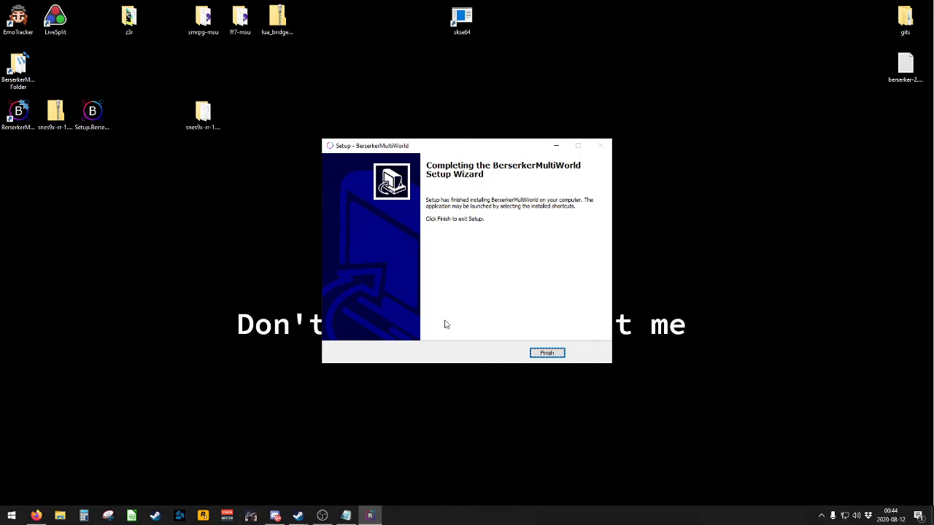
click(540, 353)
Step: Move the BerserkerMultiWorld and BerserkerMultiWorld Folder desktop shortcuts side by side beneath the downloaded setup files
drag(20, 117, 76, 183)
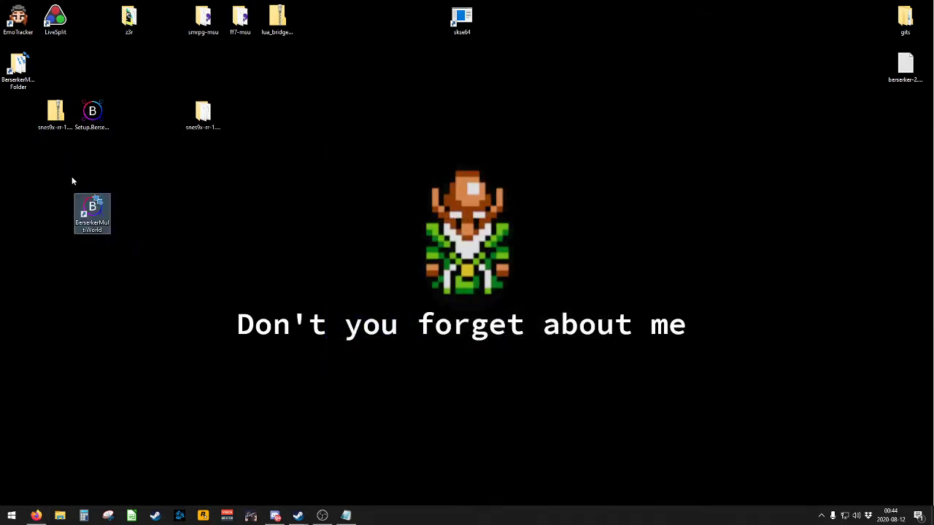
drag(15, 70, 51, 213)
click(113, 257)
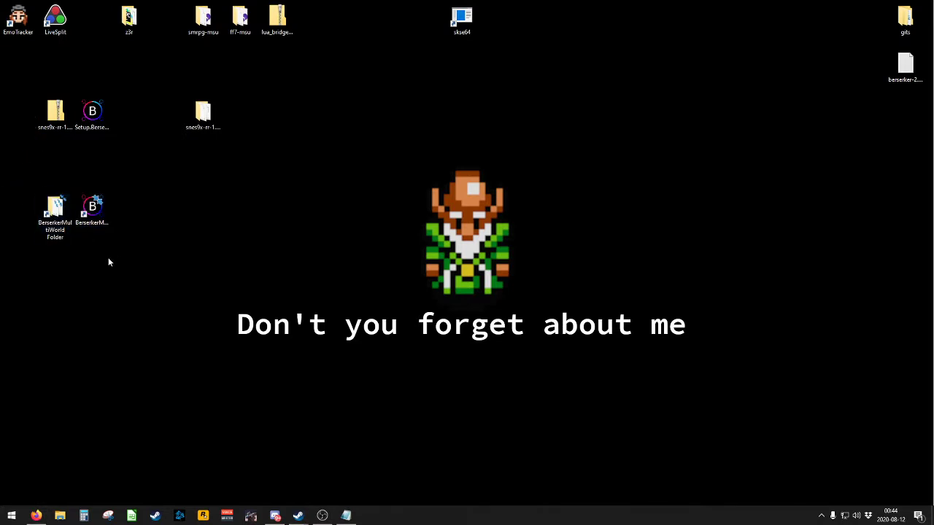
Step: Open the BerserkerMultiWorld Folder shortcut, review the installed files, and close the folder window
click(92, 210)
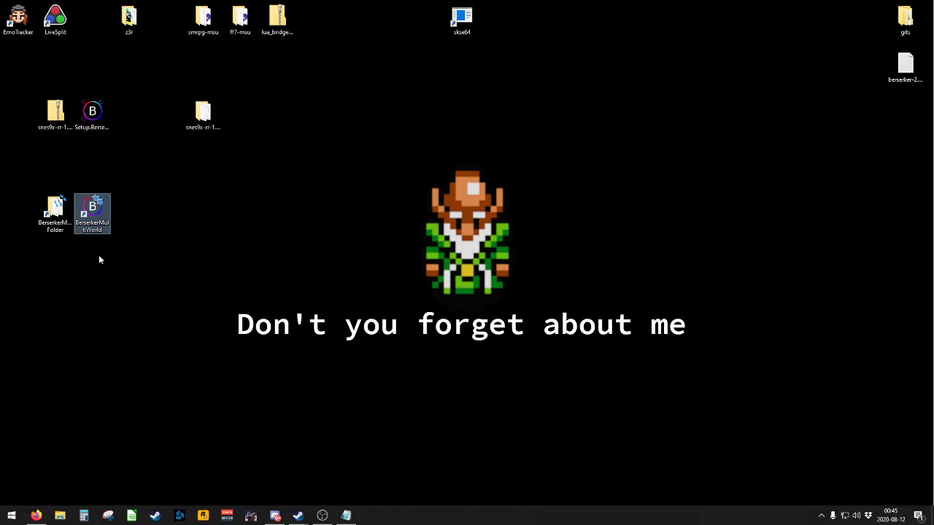
click(55, 218)
double_click(59, 211)
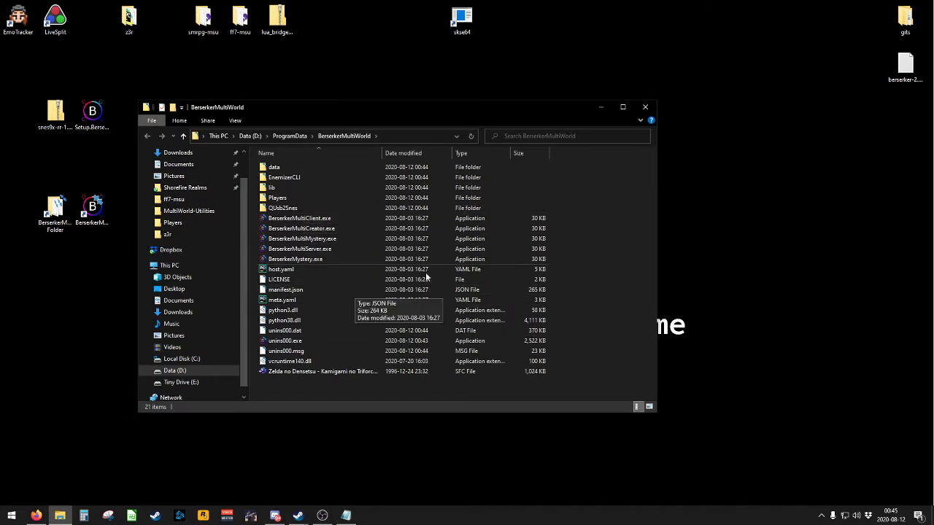
click(646, 110)
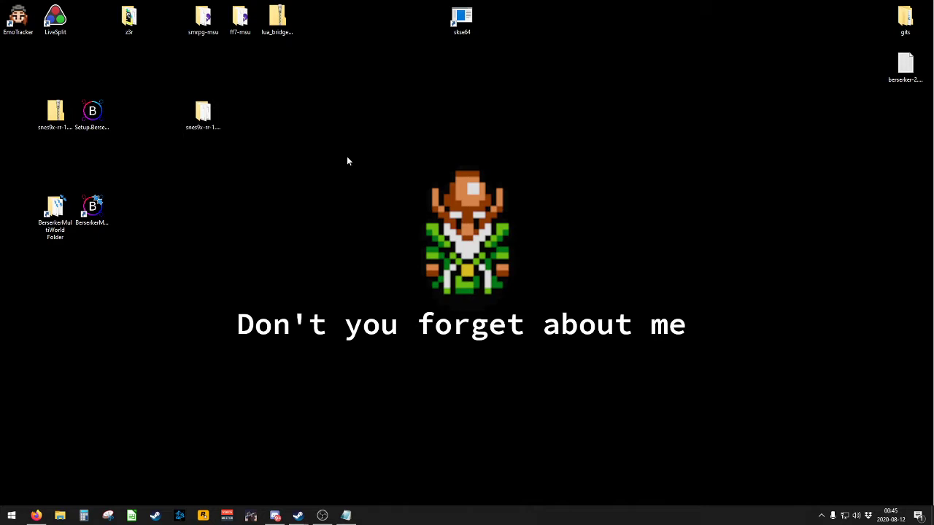
Step: Bring up the full app chooser for the Zelda no Densetsu ROM in the z3r folder, enabling "Always use this app to open .sfc files"
double_click(129, 17)
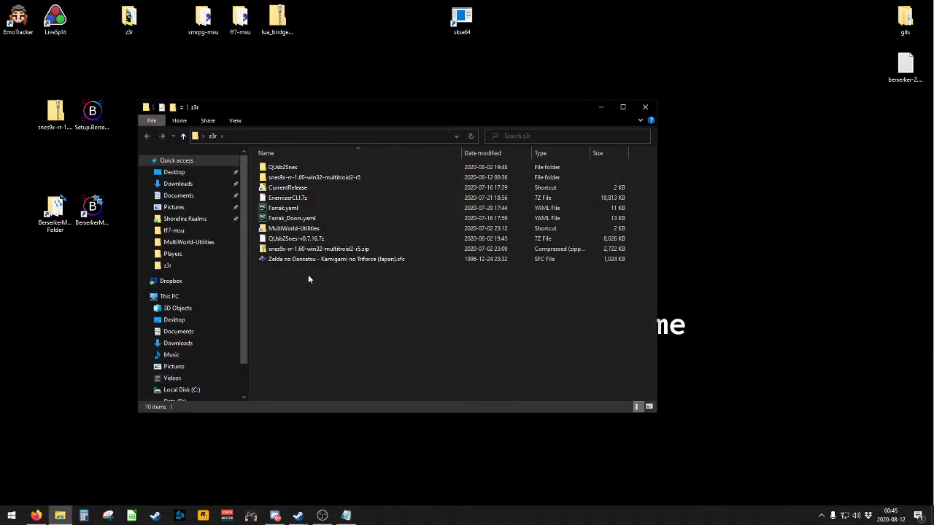
right_click(265, 262)
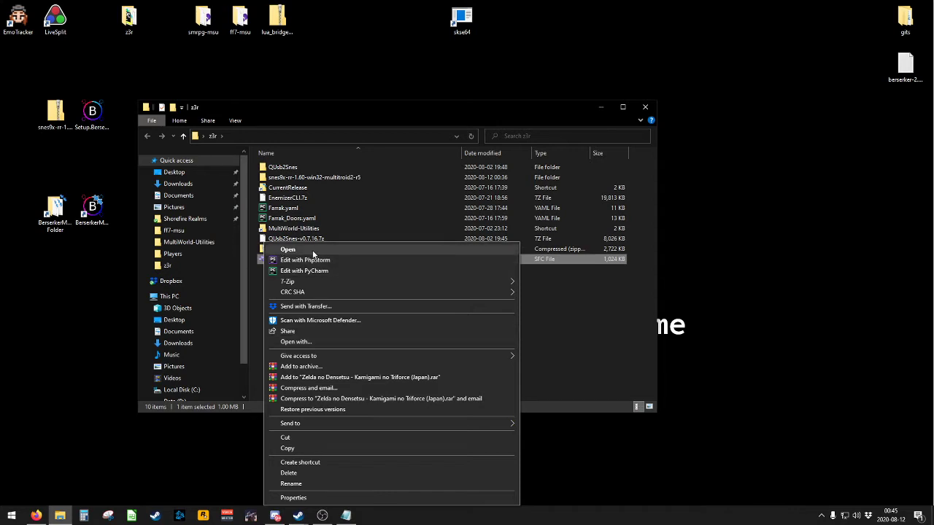
click(331, 340)
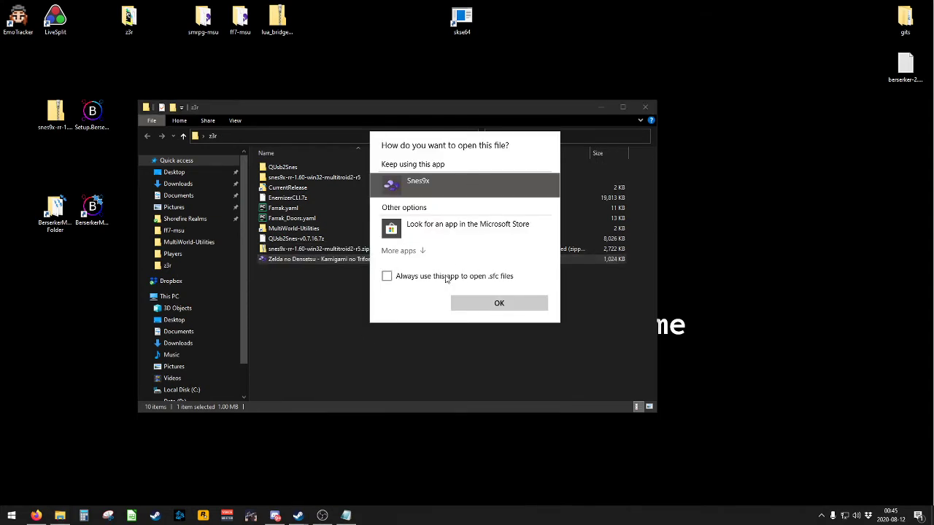
click(386, 277)
click(409, 252)
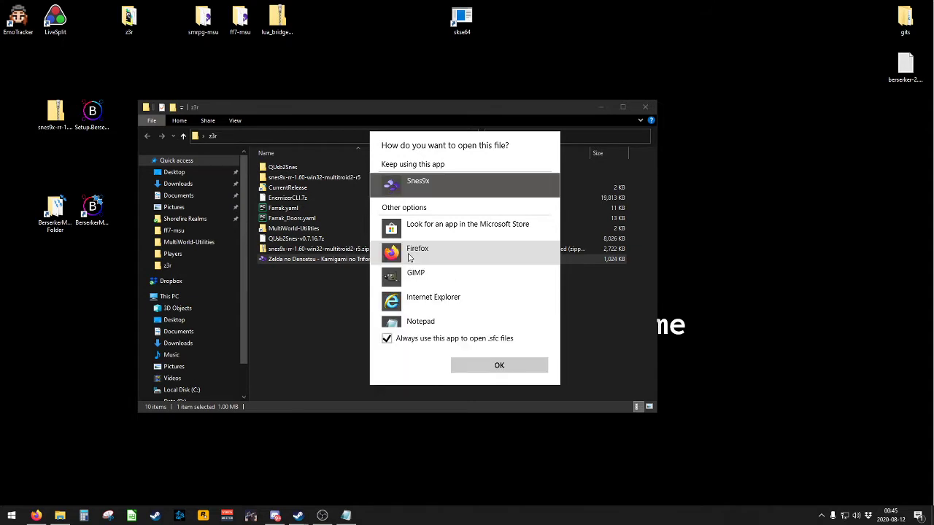
scroll(454, 295, down, 5)
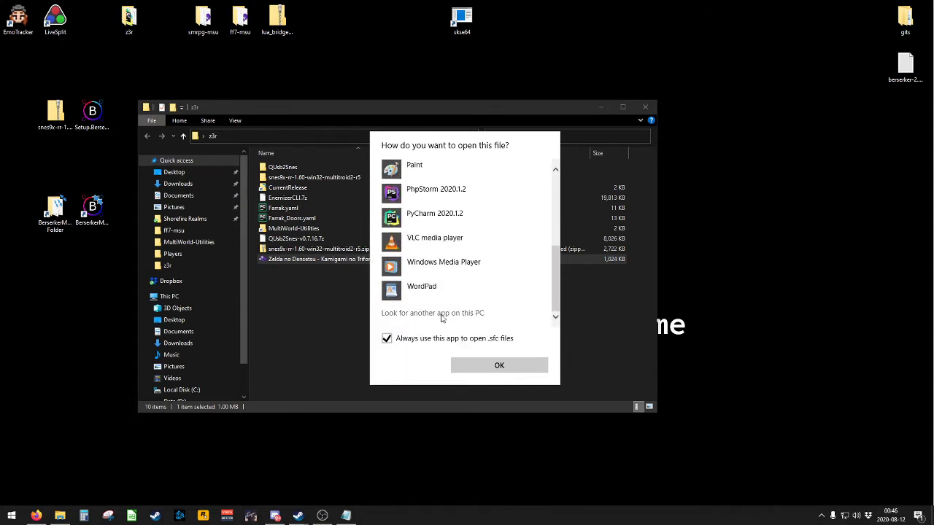
Step: Set snes9x.exe from the z3r folder's snes9x-rr-1.60-win32-multitroid2-r5 directory as the .sfc default app and close the launched emulator
click(479, 315)
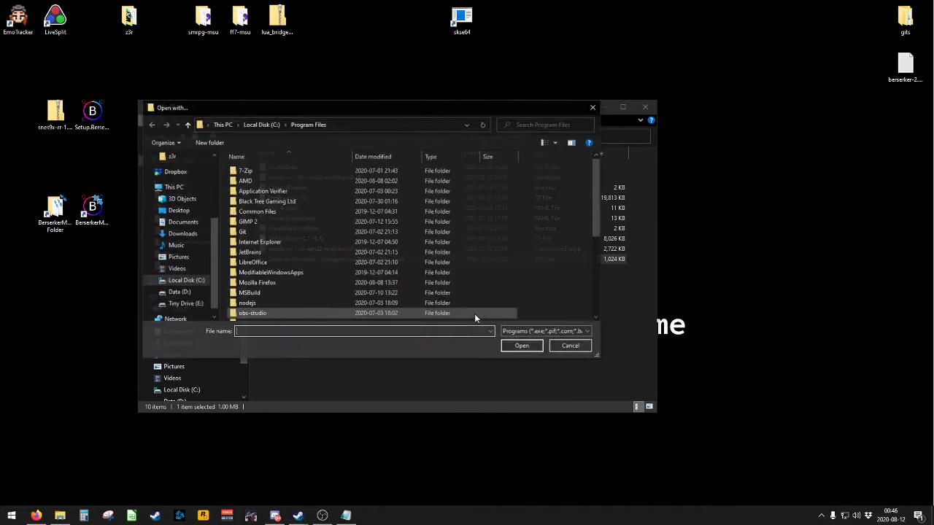
scroll(186, 204, up, 3)
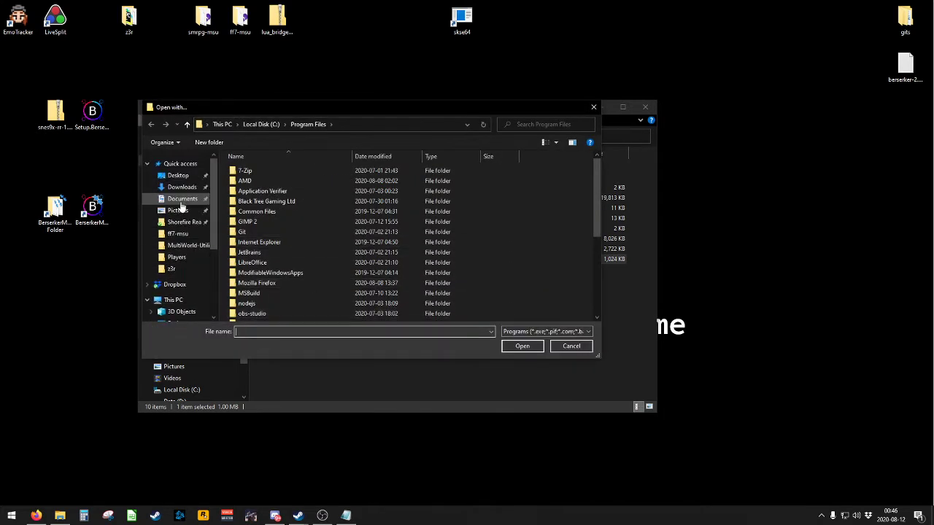
click(177, 176)
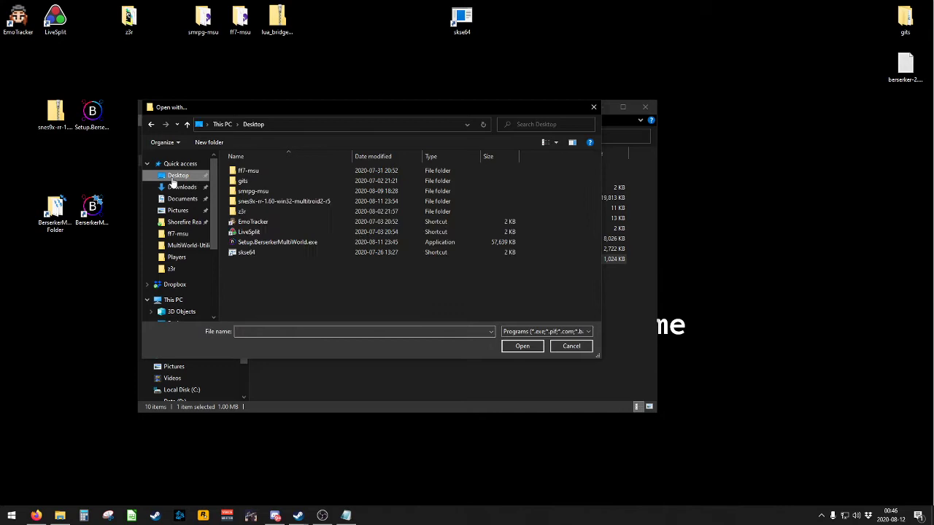
double_click(242, 210)
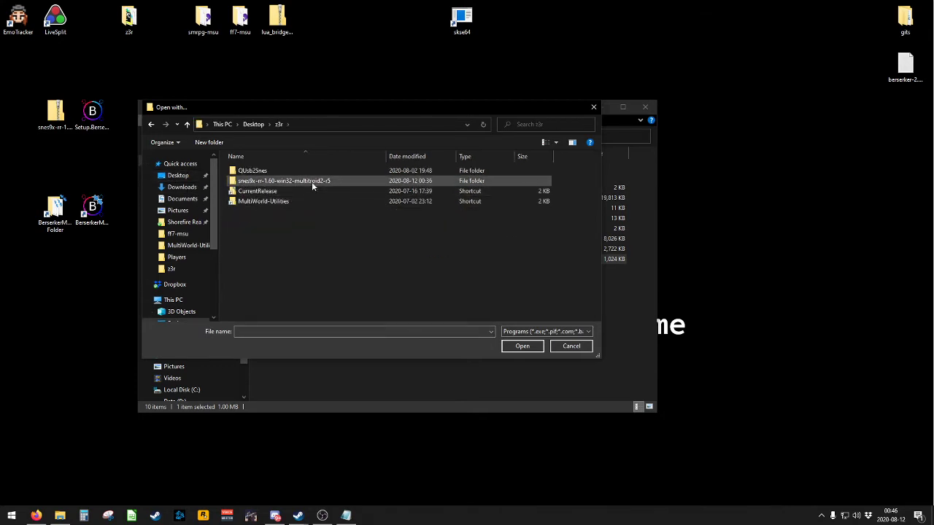
click(349, 183)
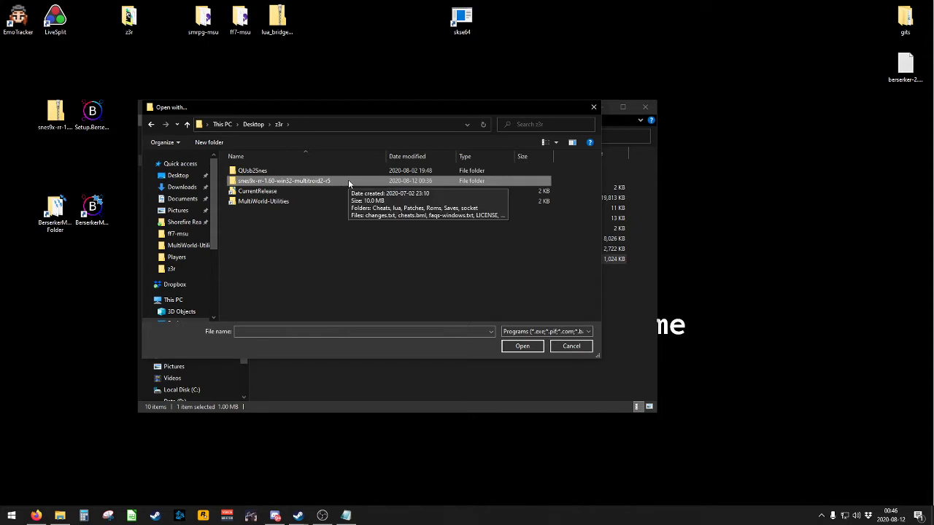
double_click(233, 182)
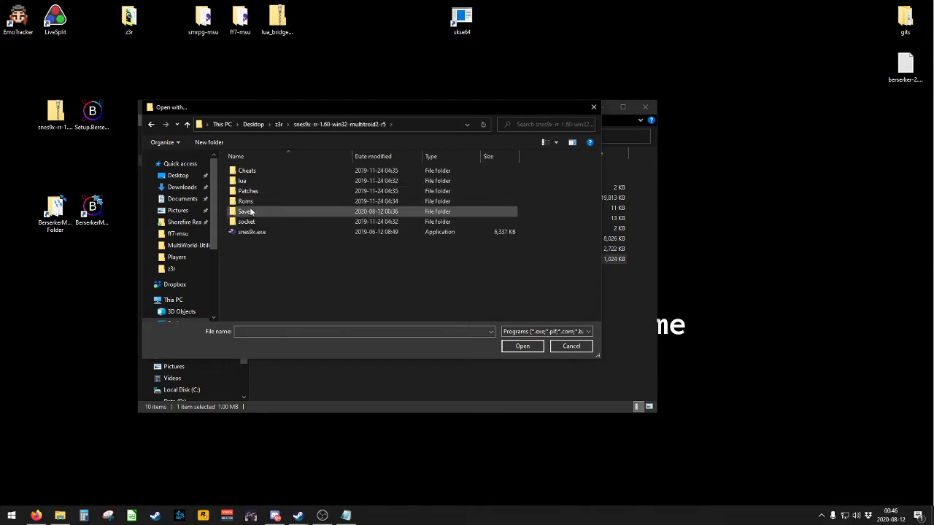
click(255, 233)
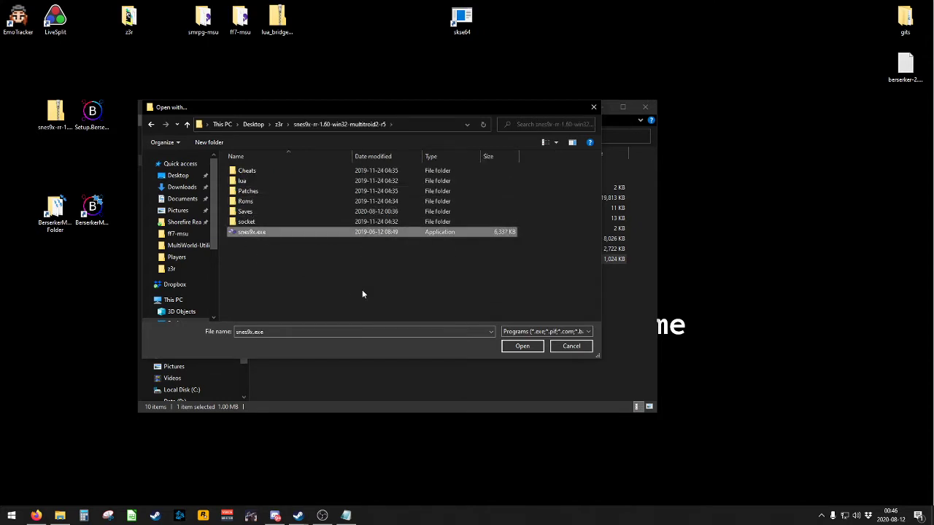
click(516, 348)
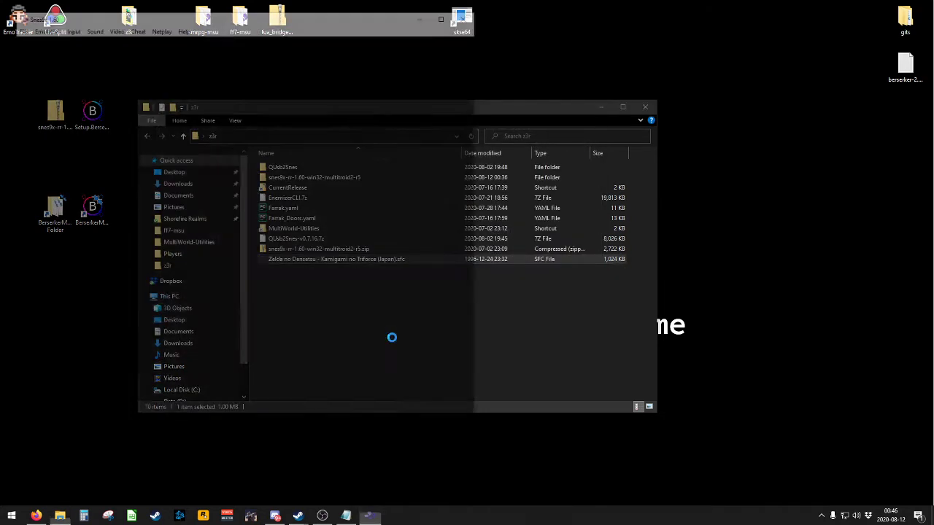
click(466, 17)
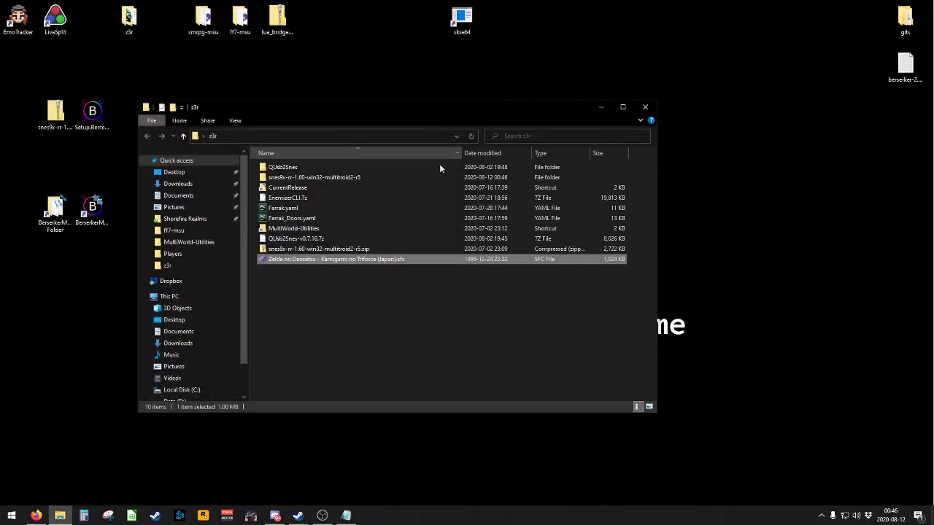
click(346, 326)
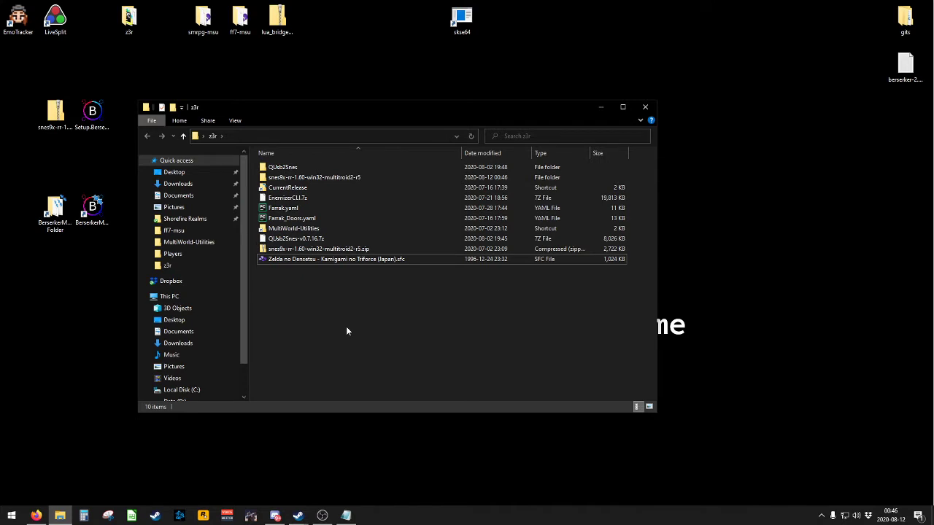
Step: Close the z3r folder and open easy.yaml from the Players folder inside the BerserkerMultiWorld Folder shortcut
click(264, 261)
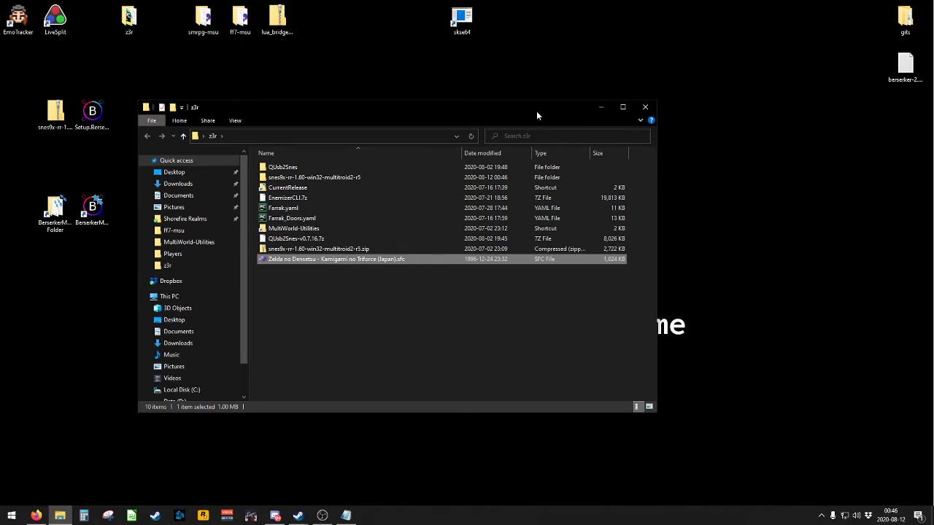
click(644, 107)
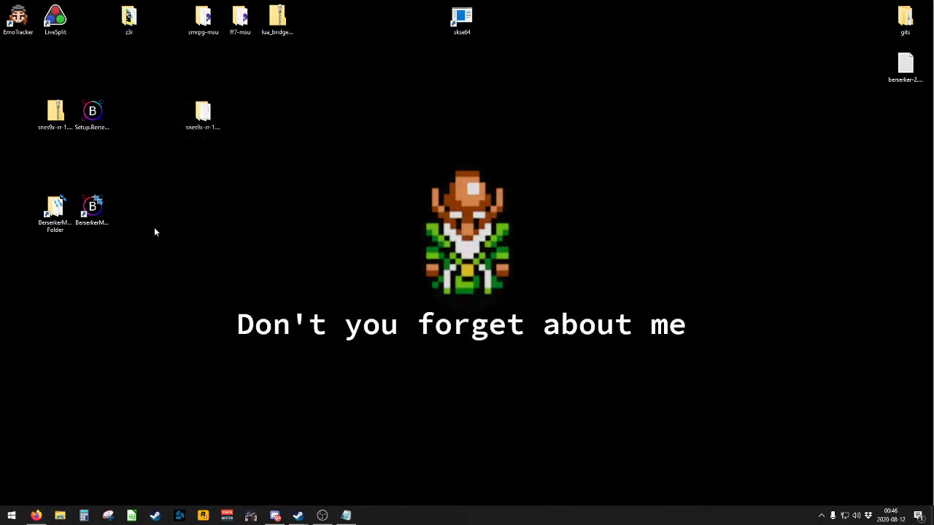
double_click(55, 212)
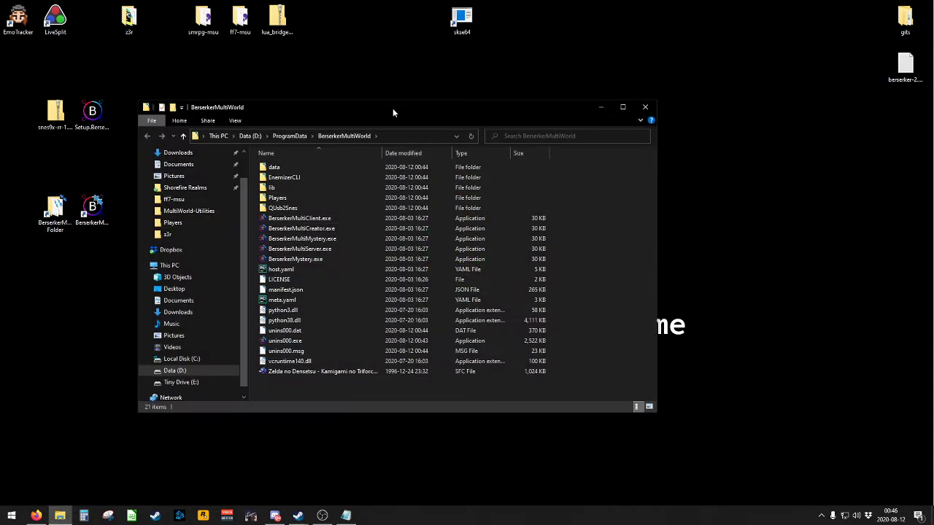
drag(392, 108, 386, 94)
double_click(268, 187)
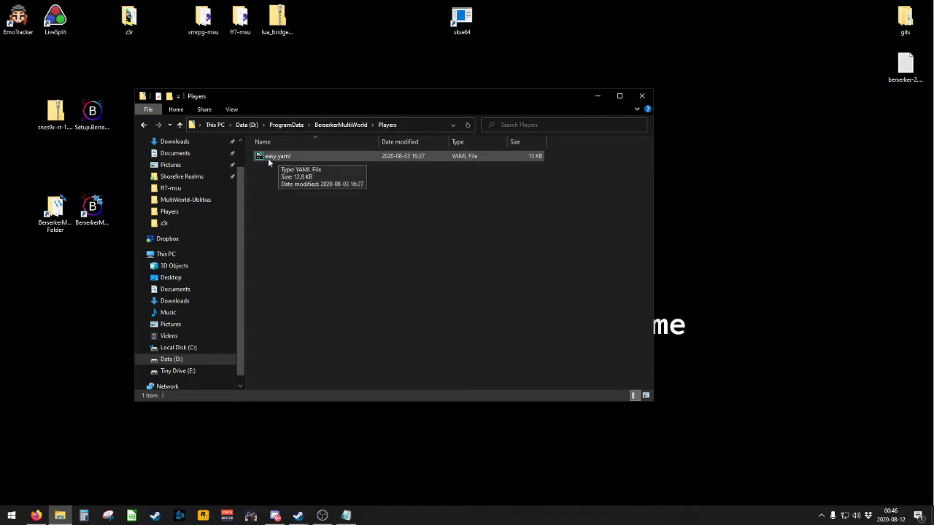
double_click(258, 156)
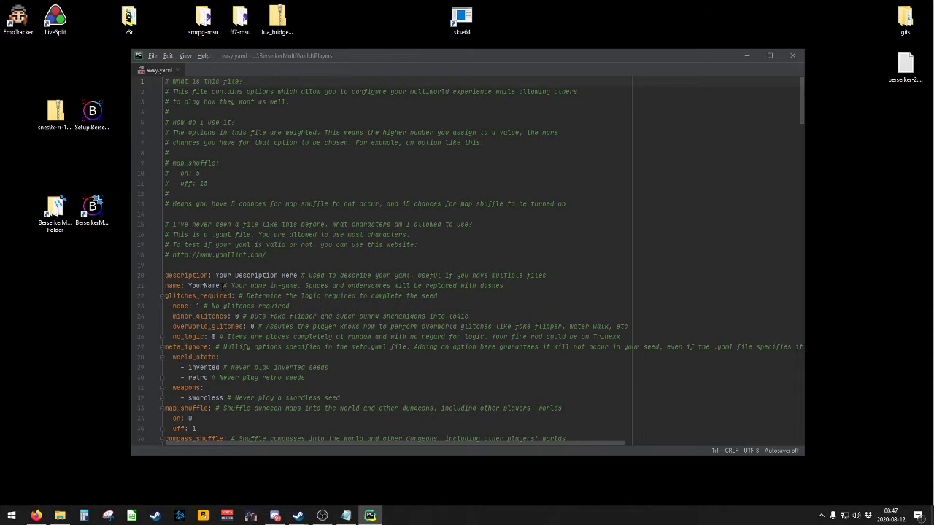
Step: Replace YourName on the name line of easy.yaml with the player's in-game name, keeping the description line as is
double_click(205, 286)
text(Farrak)
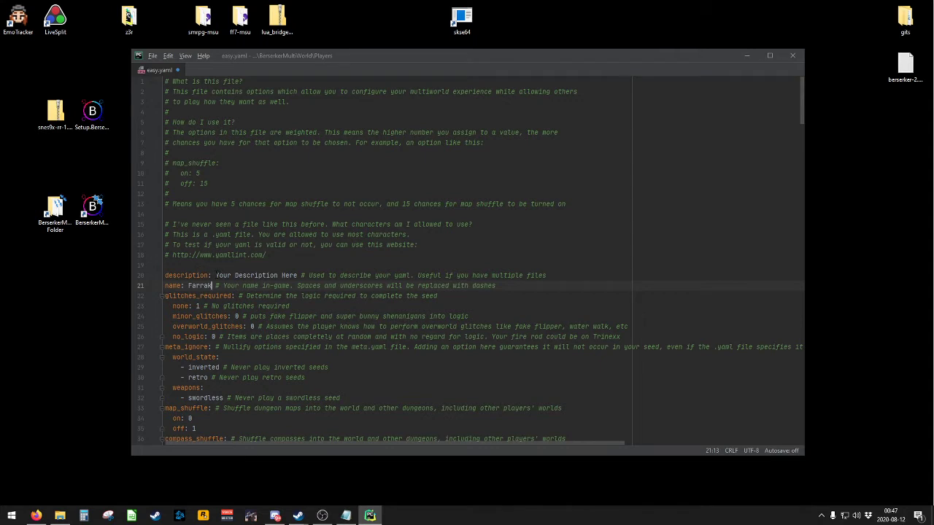
drag(216, 275, 295, 276)
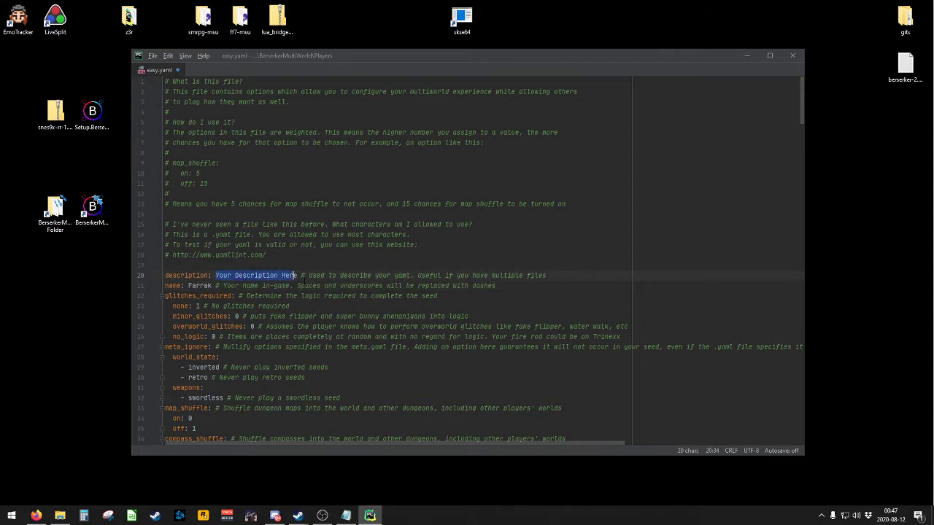
click(298, 285)
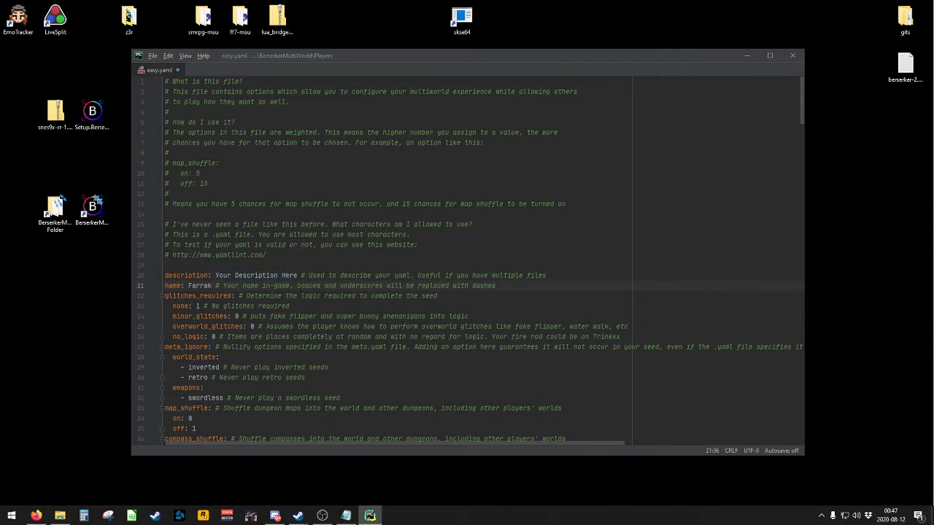
Step: Examine the commented map_shuffle example to see how the on and off weights set each option's chances
click(241, 186)
key(shift+Up)
key(shift+Up)
key(shift+Home)
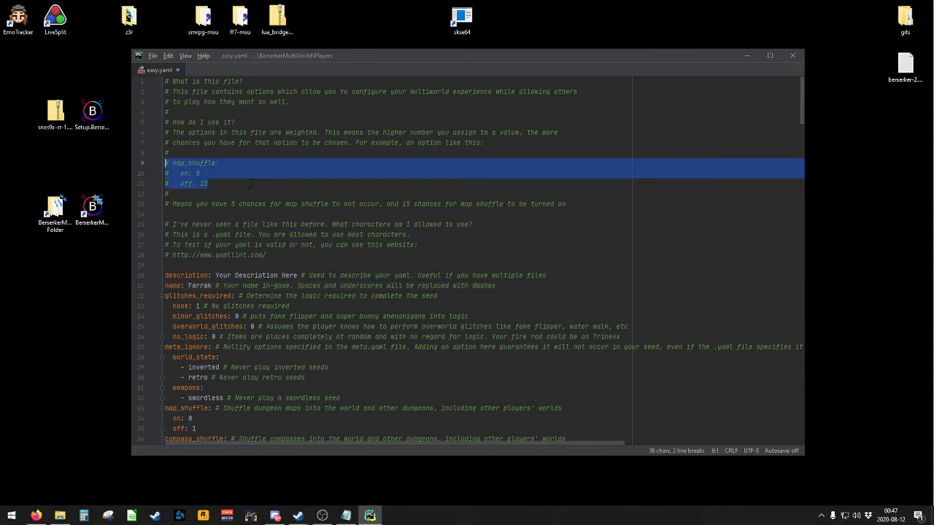
click(251, 183)
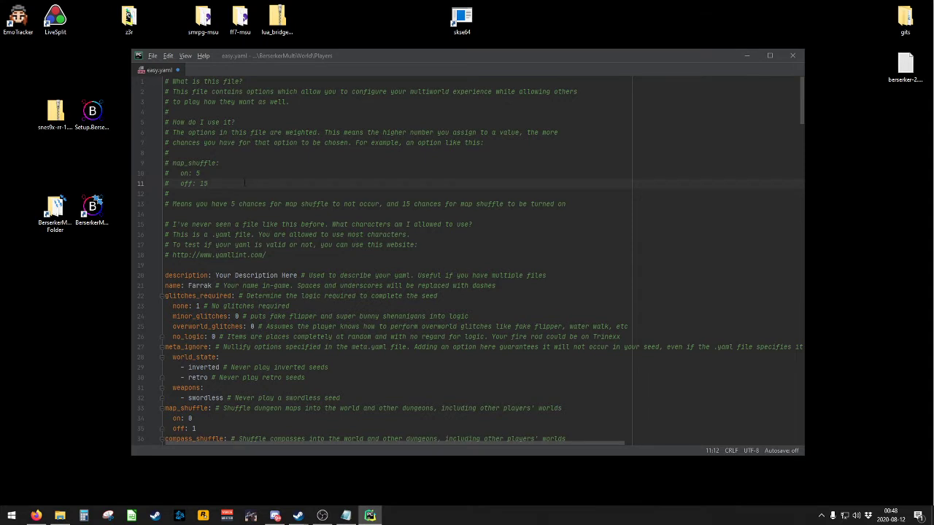
click(250, 171)
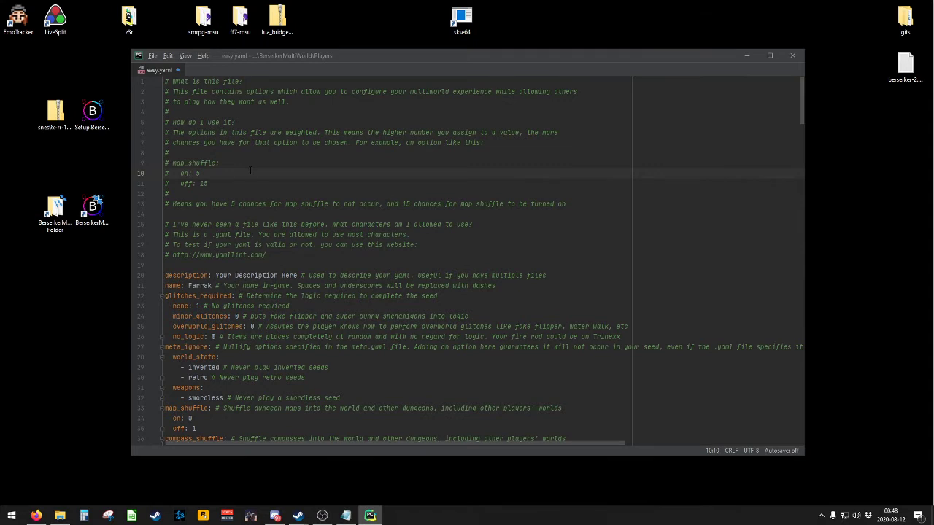
click(233, 184)
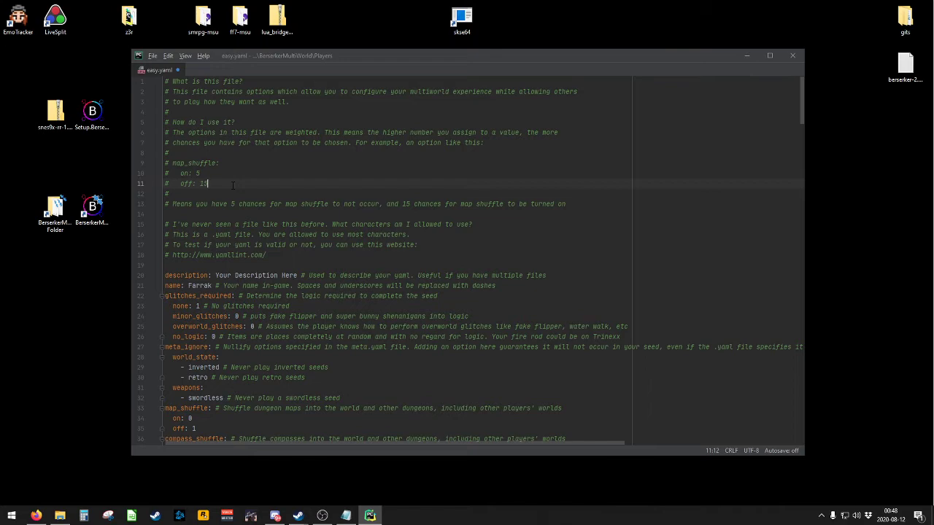
Step: Look through the map, compass, smallkey and bigkey shuffle options and examine the local_keys weights
scroll(233, 186, down, 9)
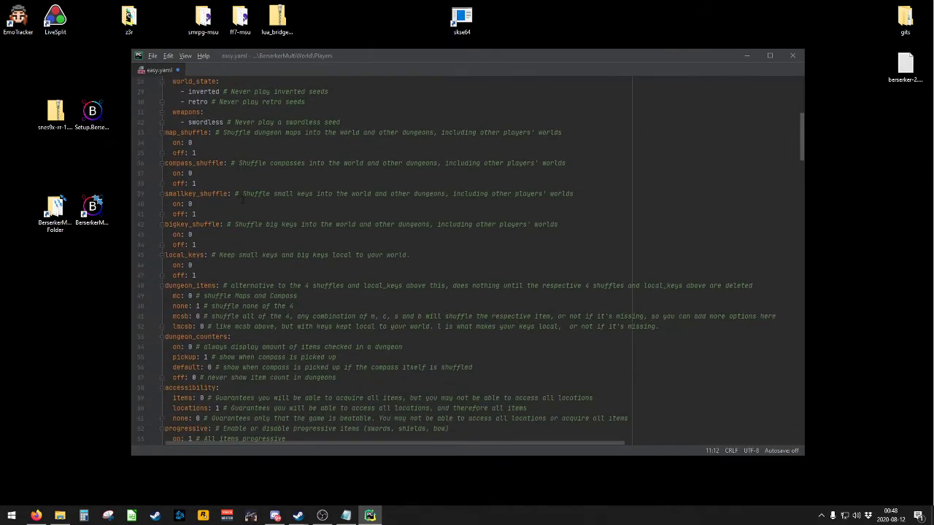
scroll(233, 190, down, 1)
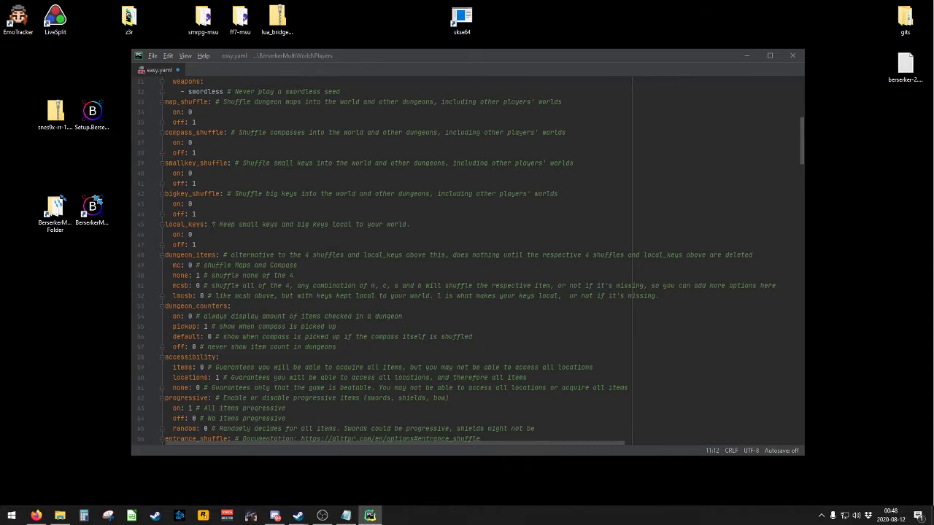
scroll(213, 211, down, 1)
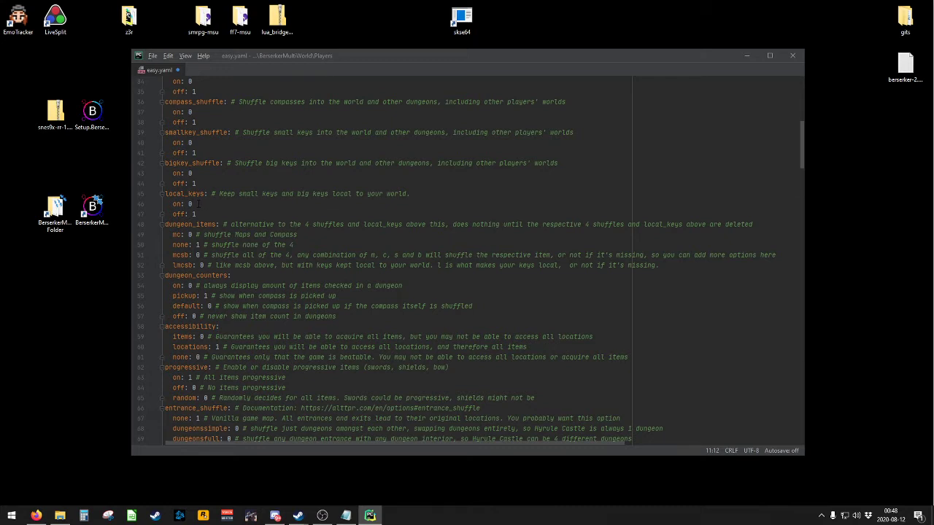
click(198, 205)
click(210, 215)
drag(209, 214, 163, 198)
click(218, 216)
Step: Add the entry "vegeta: 5" to the sprite options in the rom section, between randomonhit and link
scroll(465, 263, down, 20)
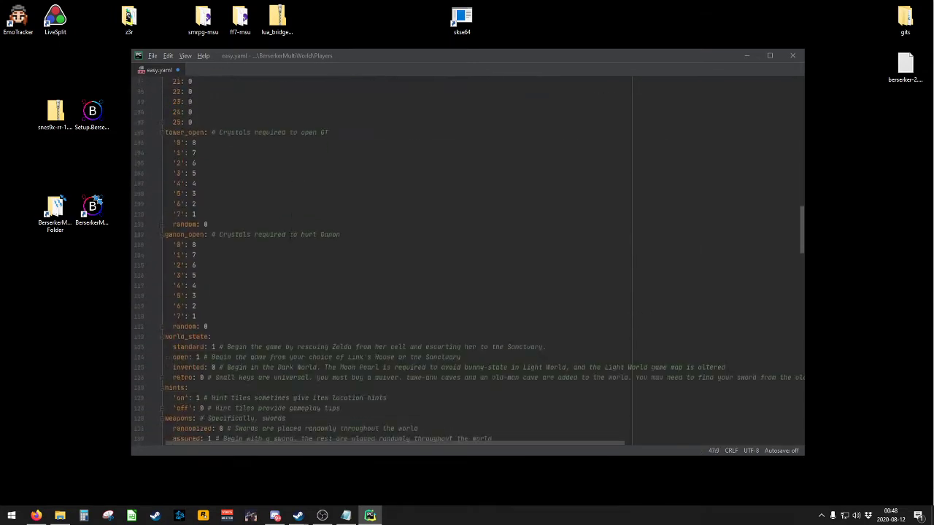
scroll(465, 262, down, 20)
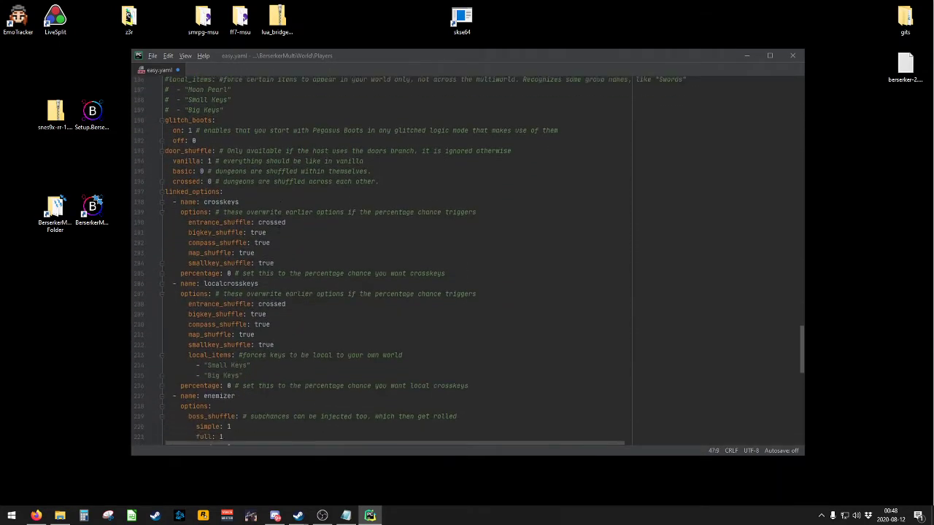
scroll(273, 229, down, 6)
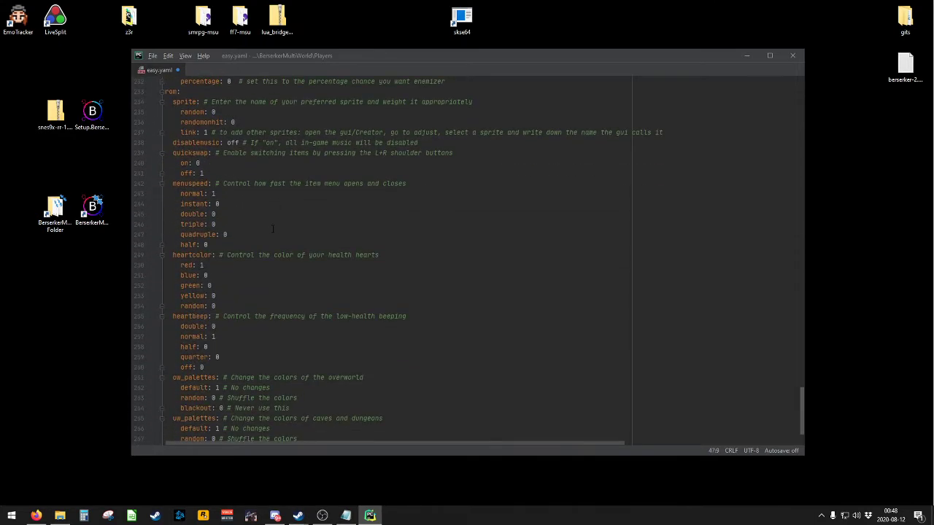
click(247, 122)
key(Return)
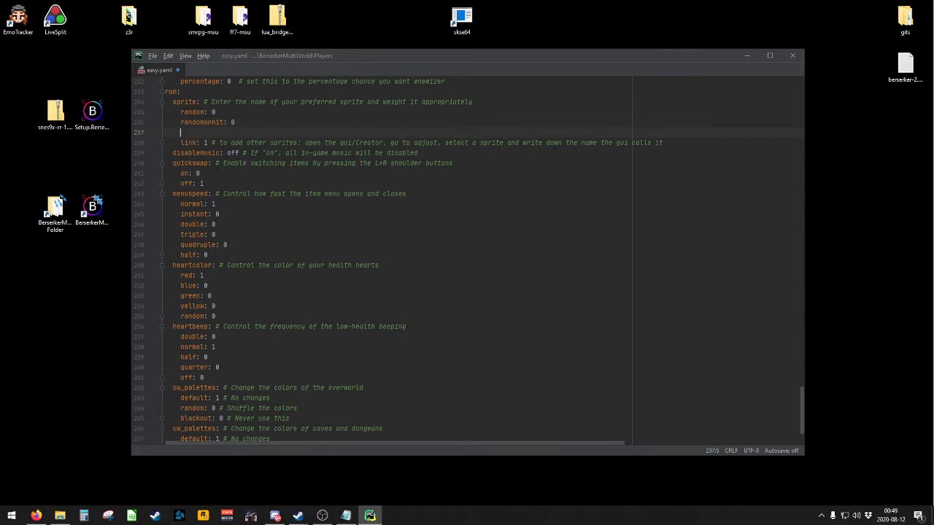
text(vegeta: 5)
Step: Set the blue weight under heartcolor to 1 and close easy.yaml
scroll(288, 216, down, 2)
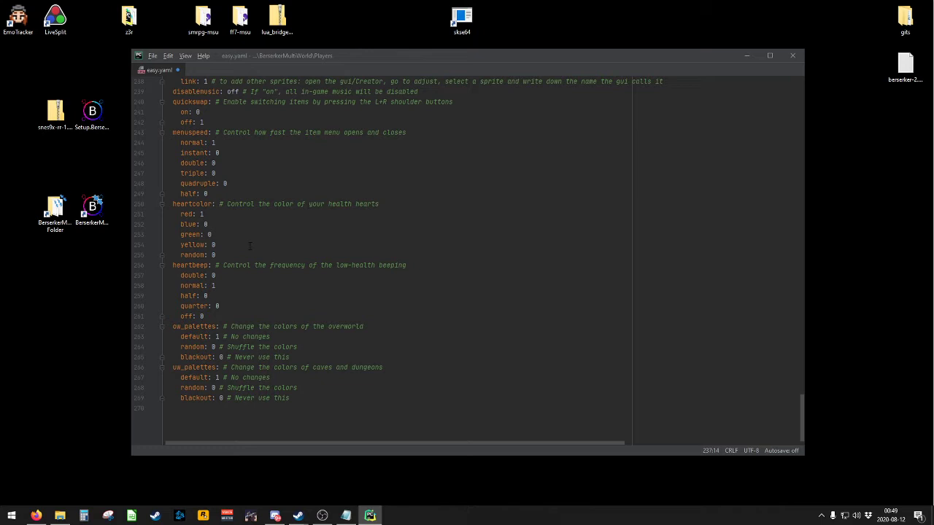
click(234, 223)
key(BackSpace)
text(1)
key(Down)
key(Down)
key(Down)
click(795, 56)
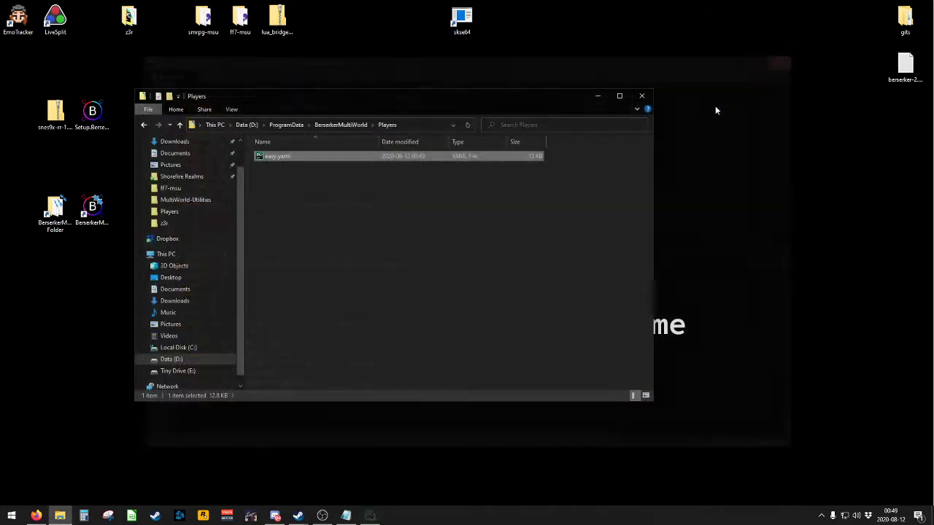
Step: Rename easy.yaml to the player's name, keeping the .yaml extension, and close the Players folder
right_click(261, 158)
click(294, 382)
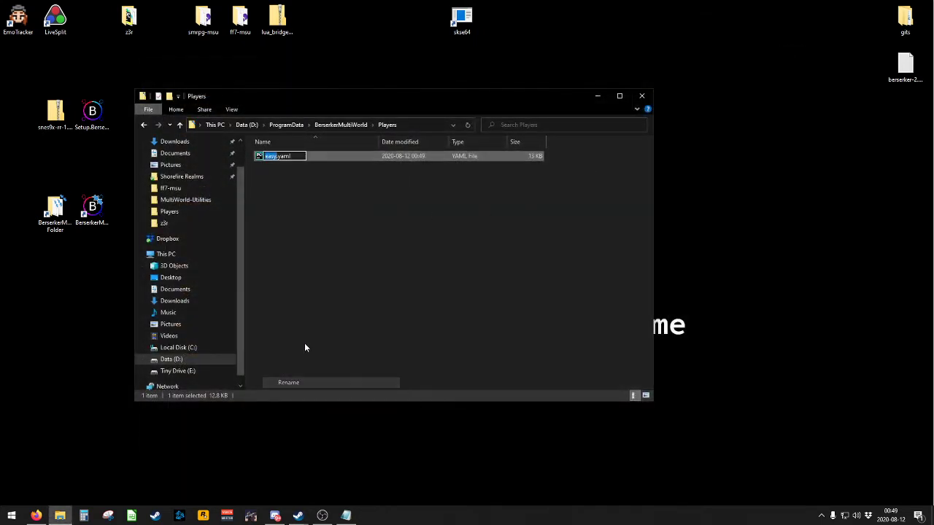
text(Farrak)
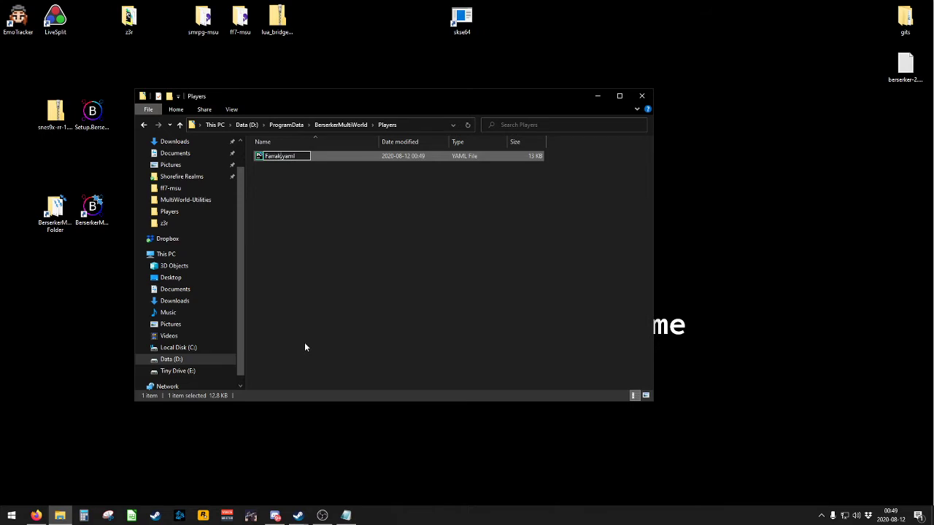
key(Return)
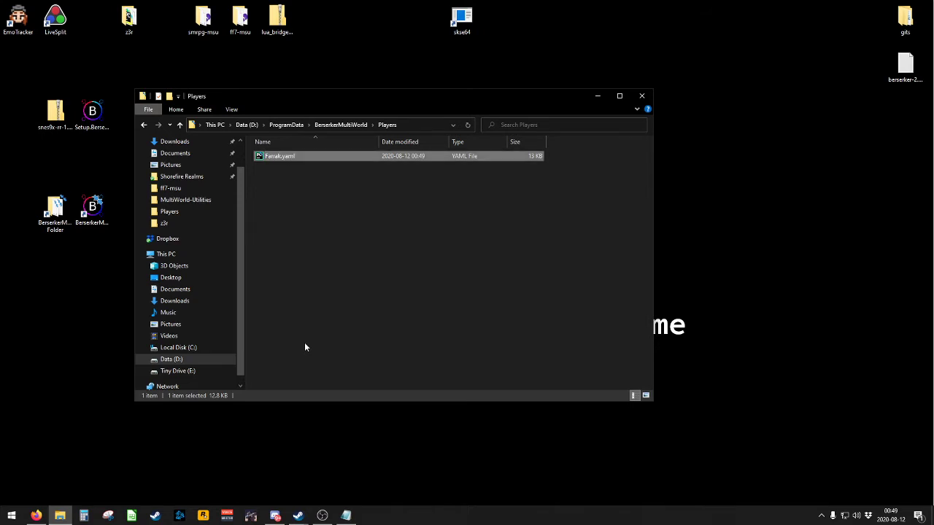
click(310, 336)
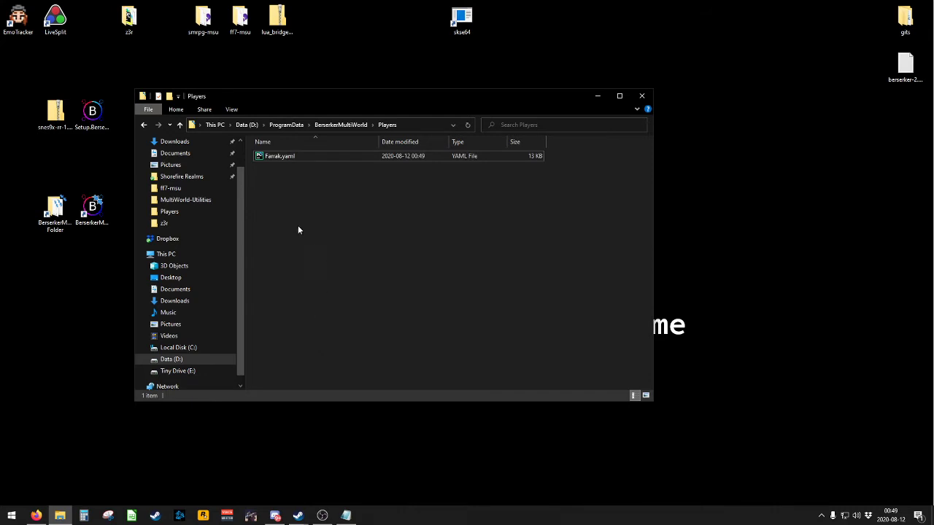
click(638, 96)
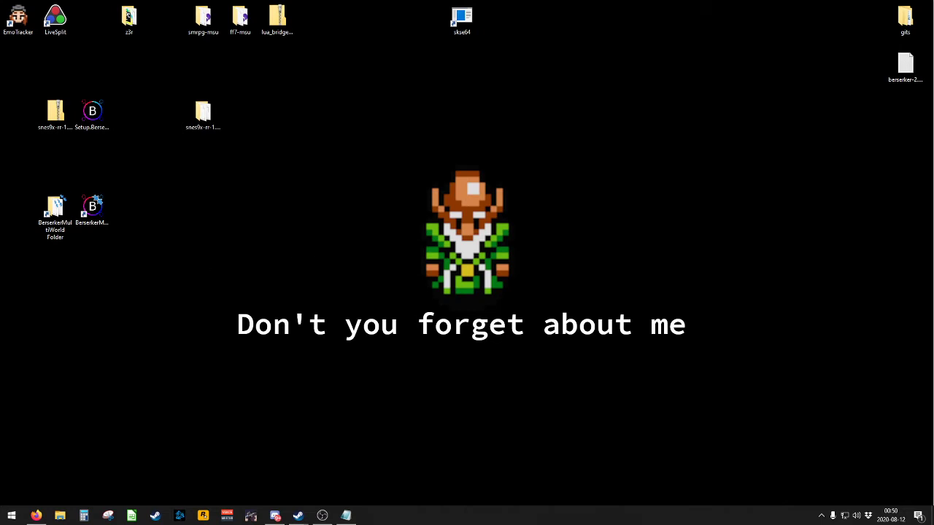
Step: In Firefox, save the first player's .bmbp patch file from the multiworld Seed Info page, then minimize the browser
click(36, 515)
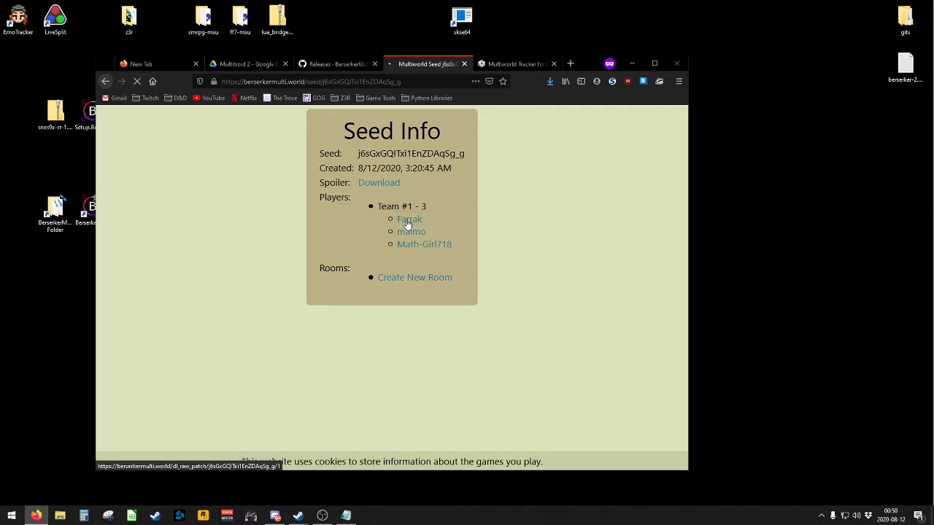
click(472, 338)
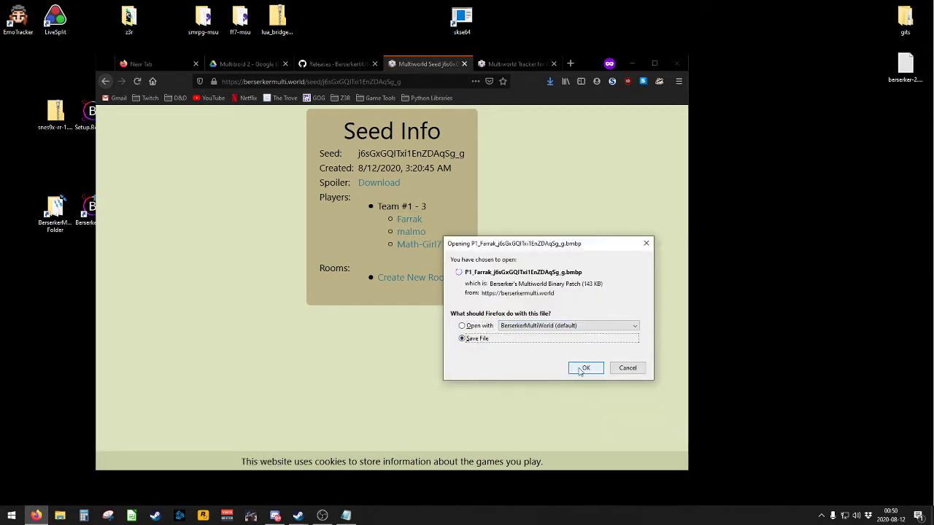
click(583, 369)
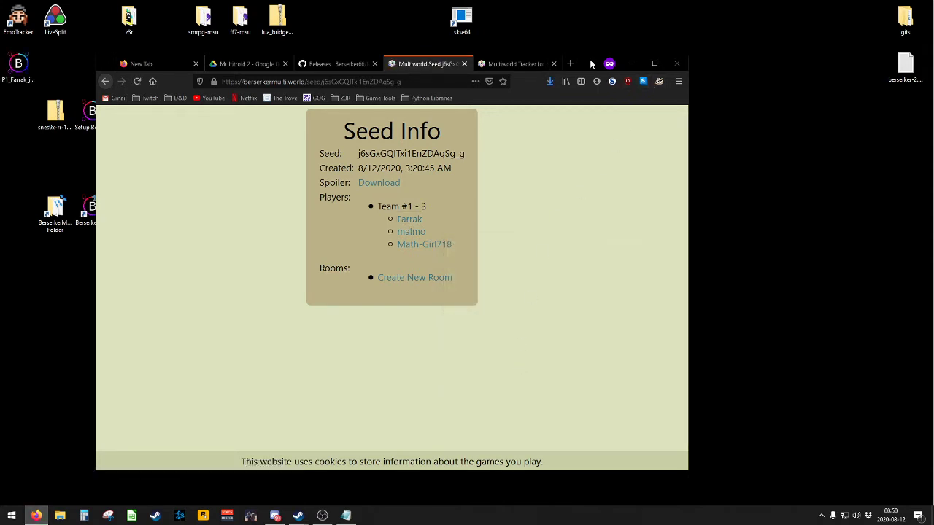
click(631, 64)
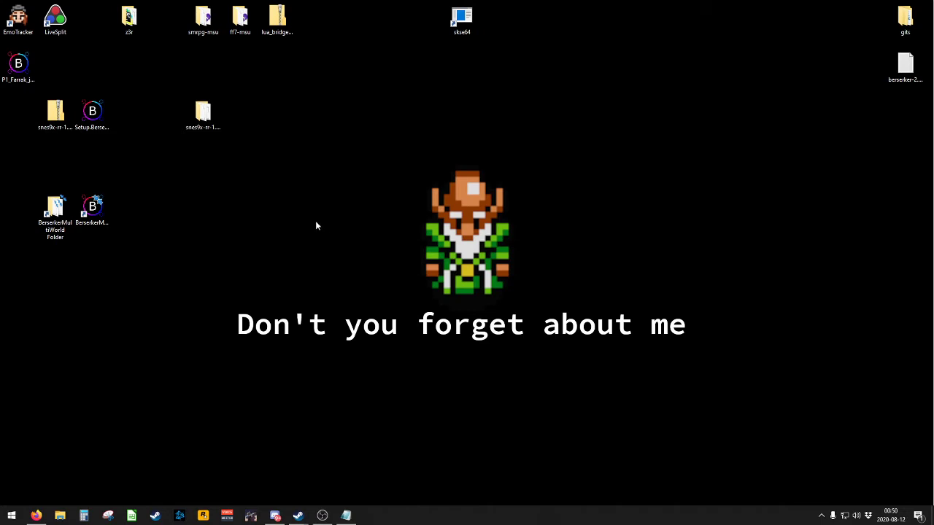
Step: Place the .bmbp patch beneath the desktop's snes9x folder, open it to launch the patched game, and set the emulator window clear of the desktop files
drag(18, 64, 211, 205)
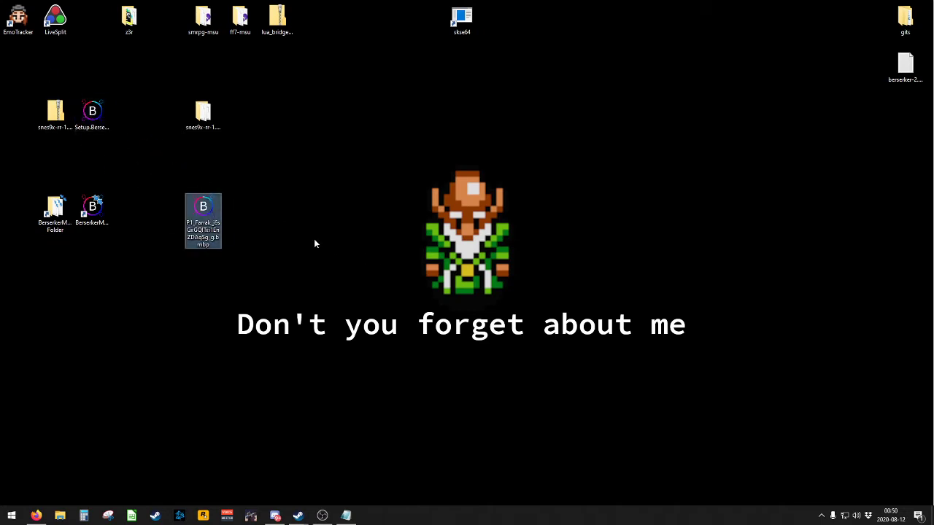
double_click(209, 204)
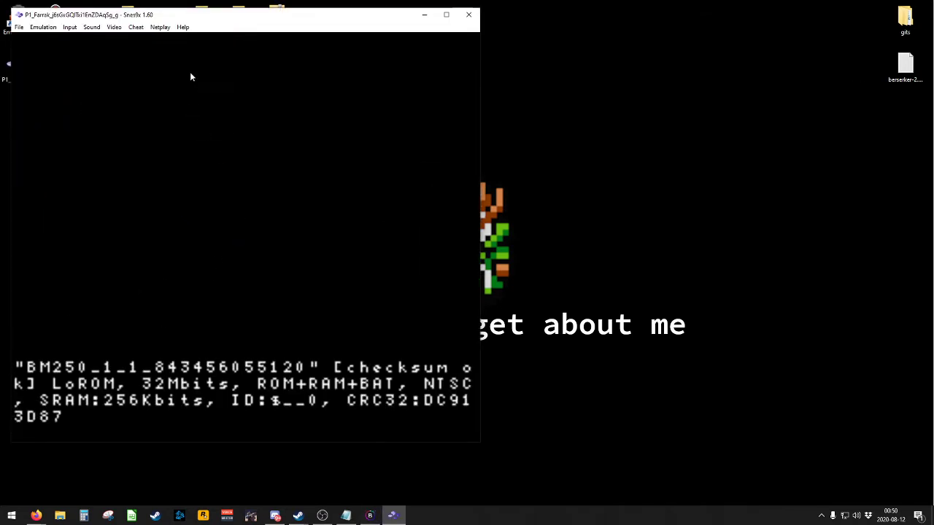
drag(183, 16, 577, 31)
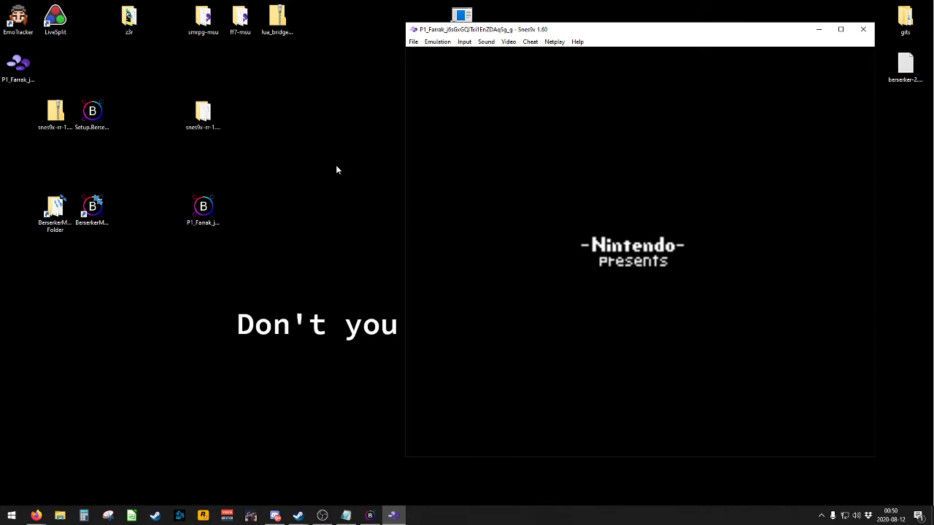
click(21, 68)
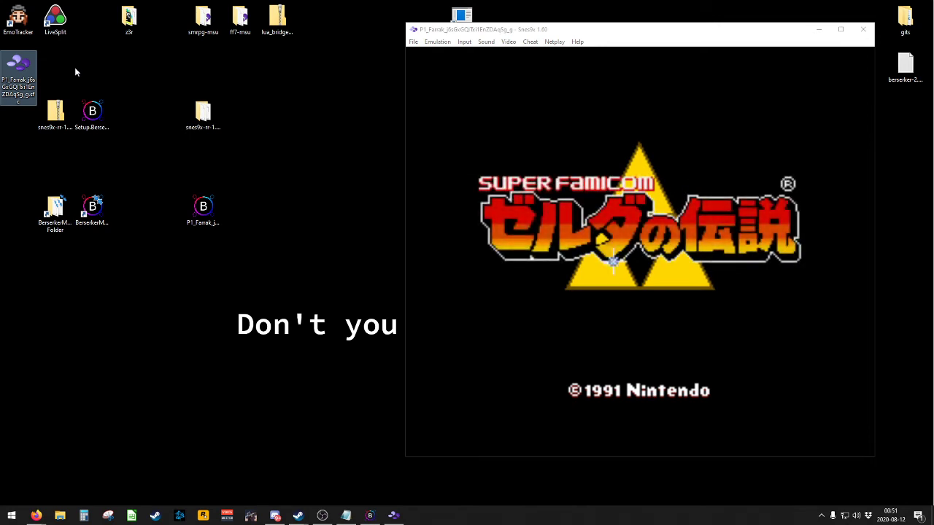
click(203, 213)
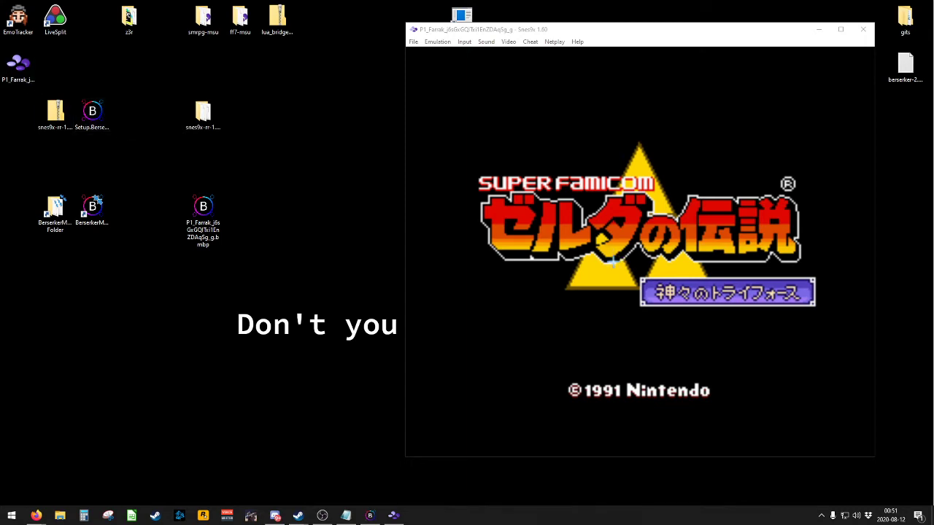
Step: Review the connection messages in the MultiClient console and the Multiworld WebUI, then minimize both windows
click(16, 64)
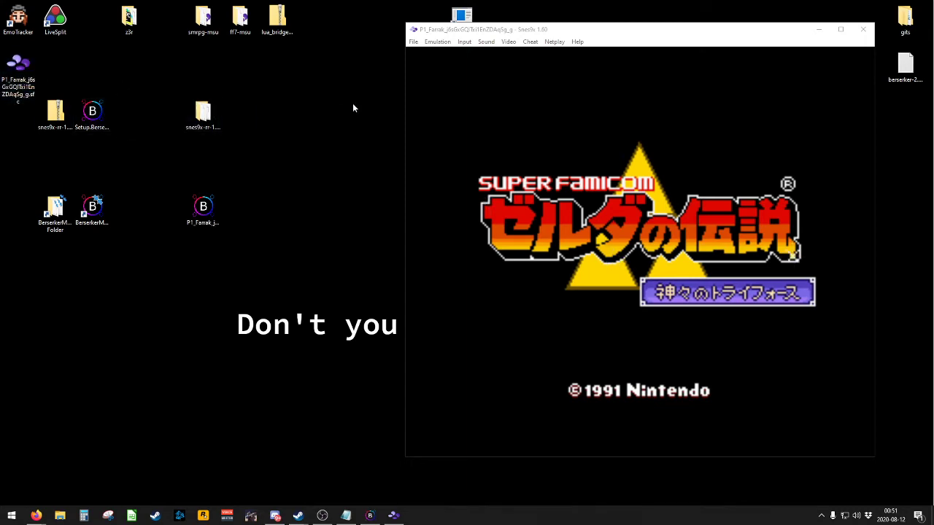
double_click(203, 210)
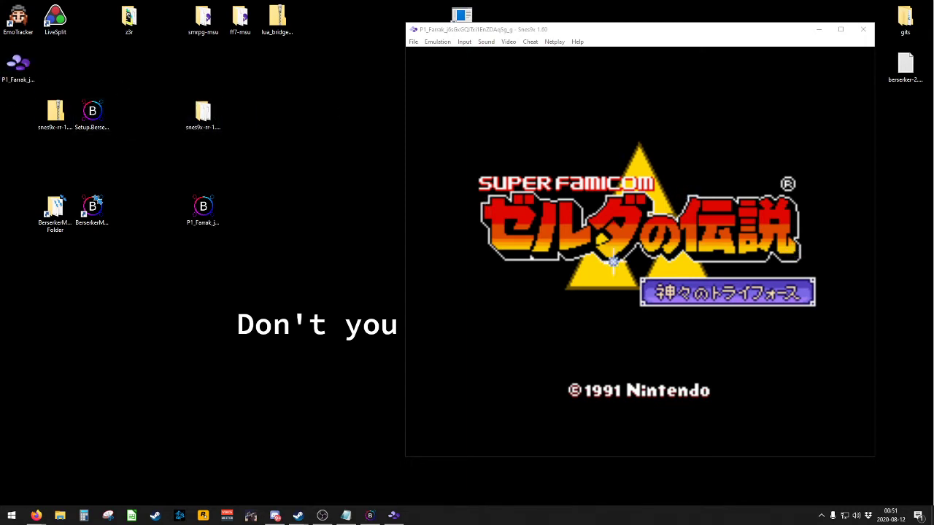
drag(222, 104, 230, 90)
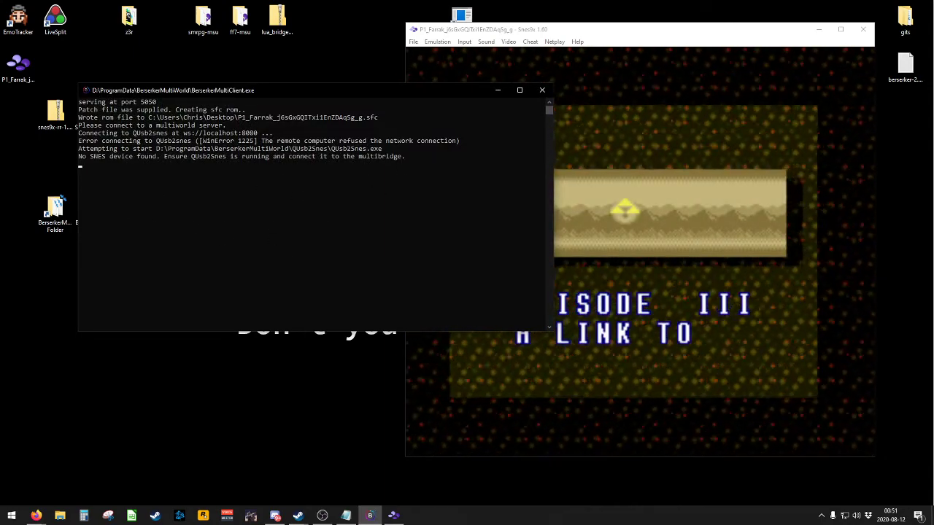
drag(0, 73, 323, 42)
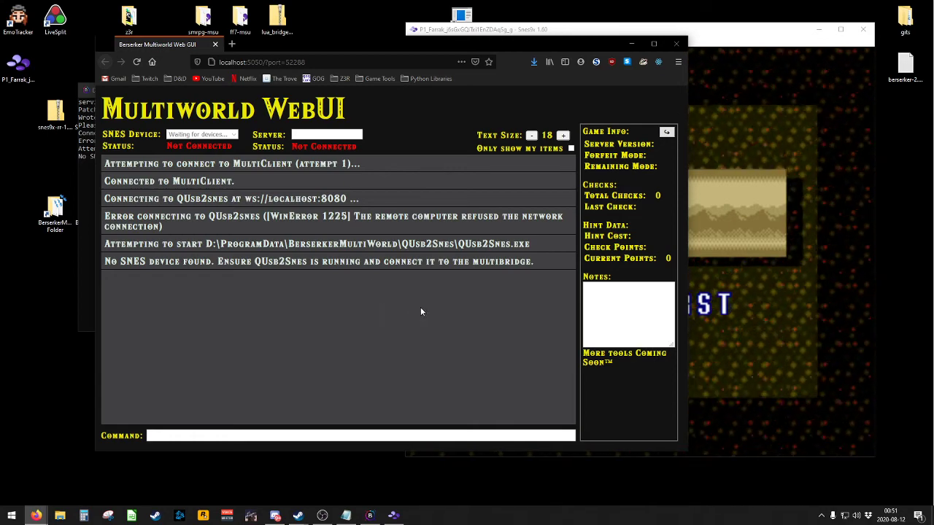
click(631, 43)
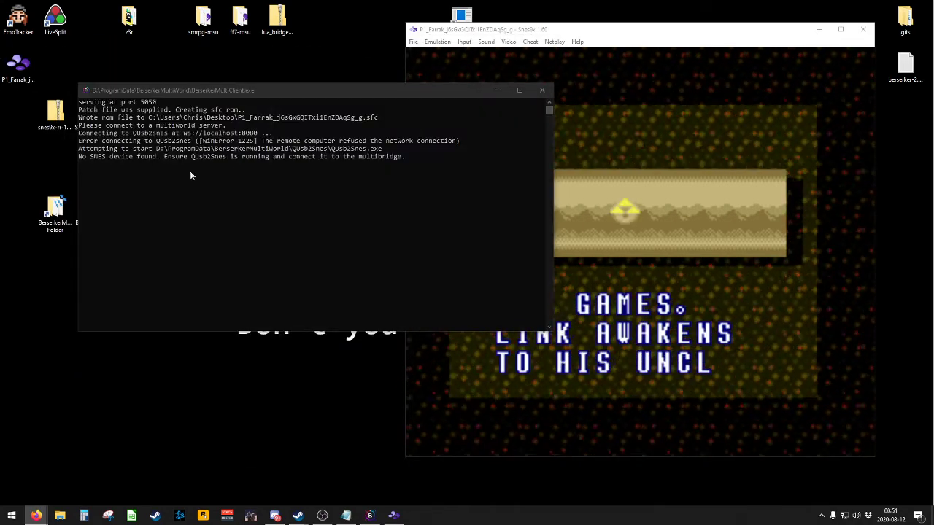
click(496, 90)
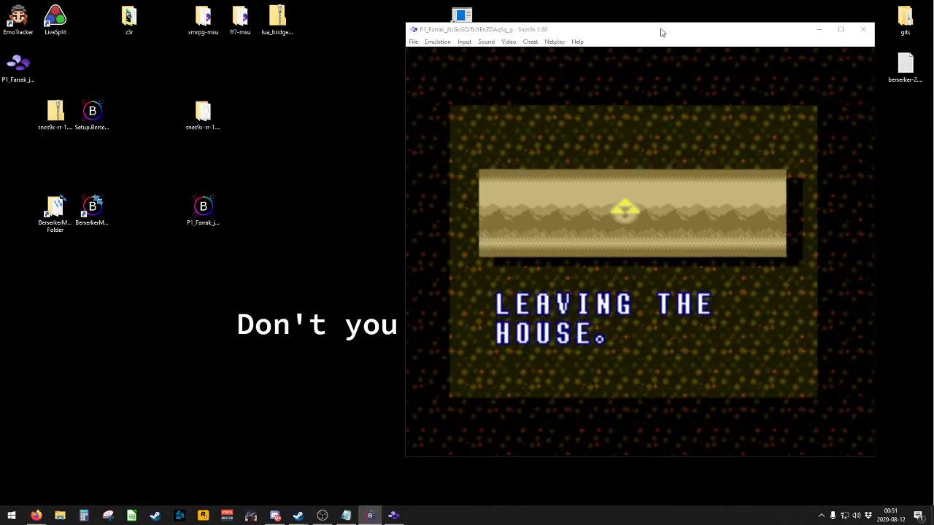
Step: Move the Snes9x window over the desktop icons to clear space beside it, and check the hidden system tray icons
drag(661, 32, 272, 32)
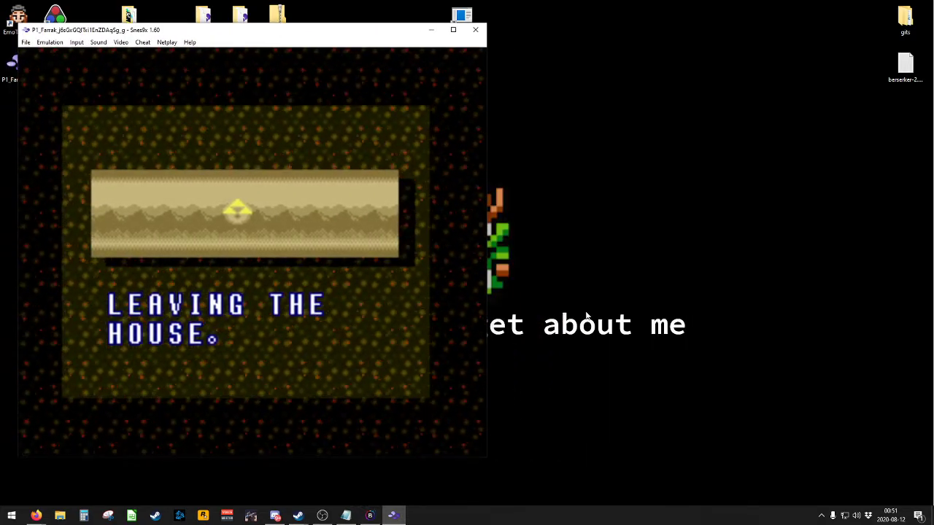
click(821, 515)
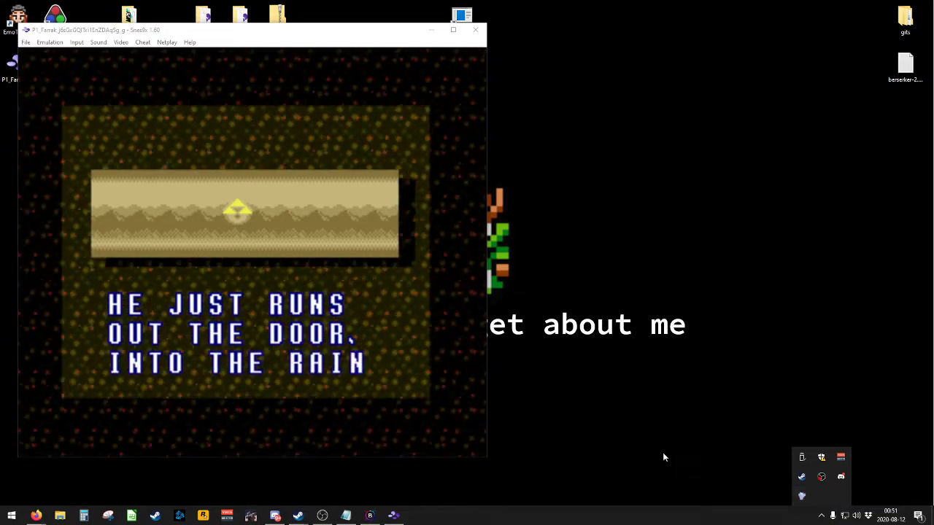
click(624, 415)
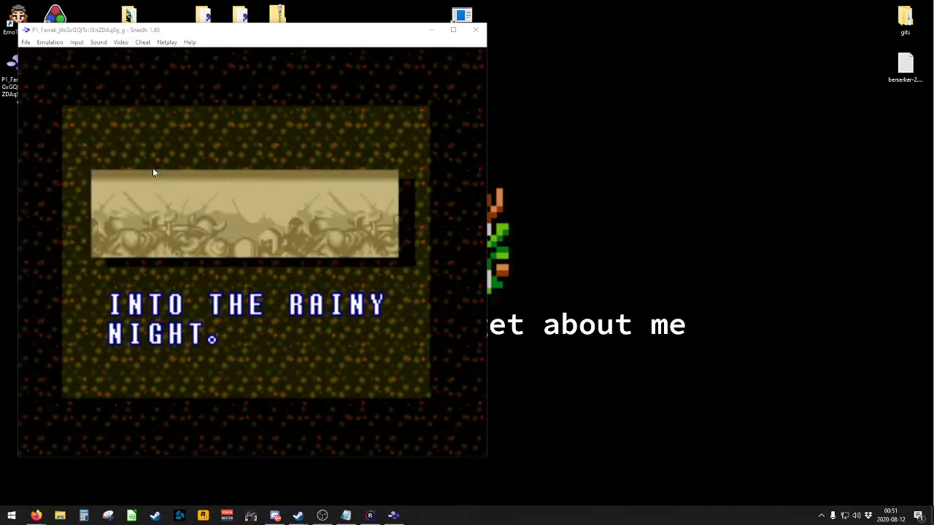
click(53, 31)
drag(53, 31, 45, 20)
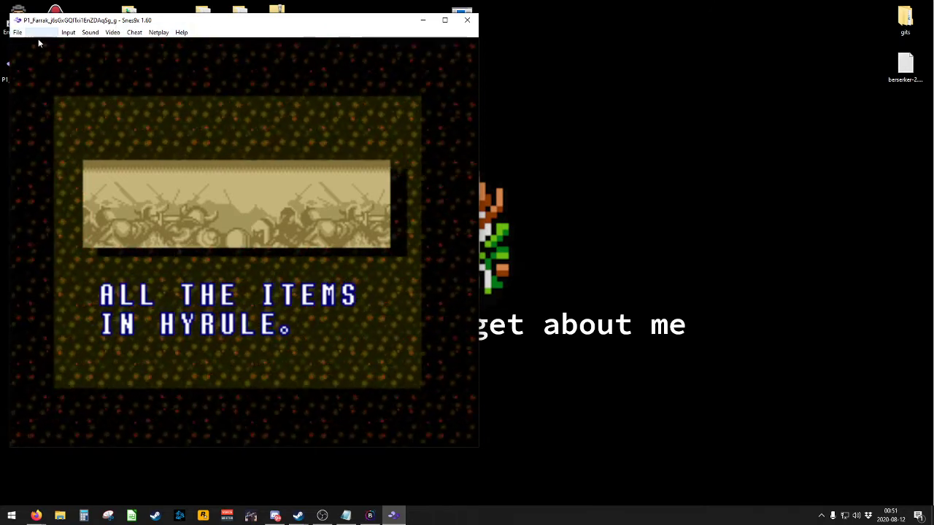
Step: Open a new Lua script window in Snes9x
click(18, 33)
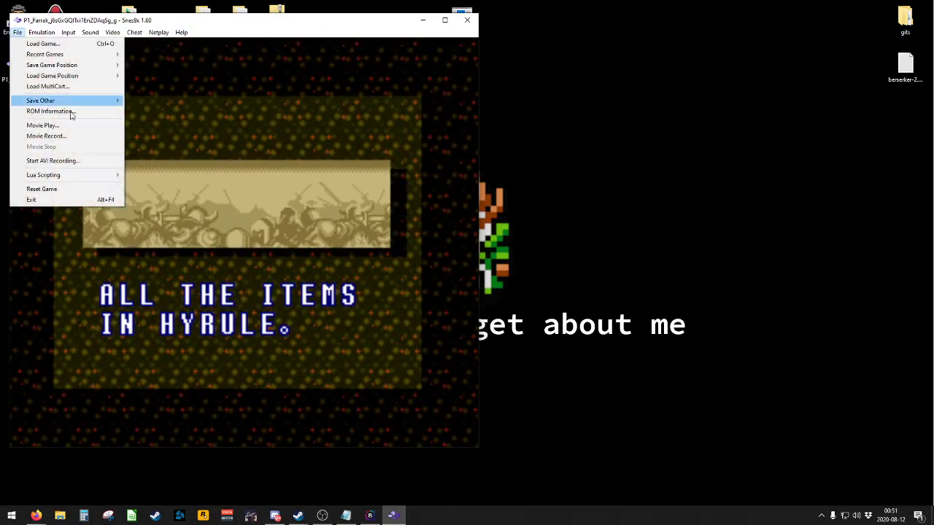
mouse_move(82, 178)
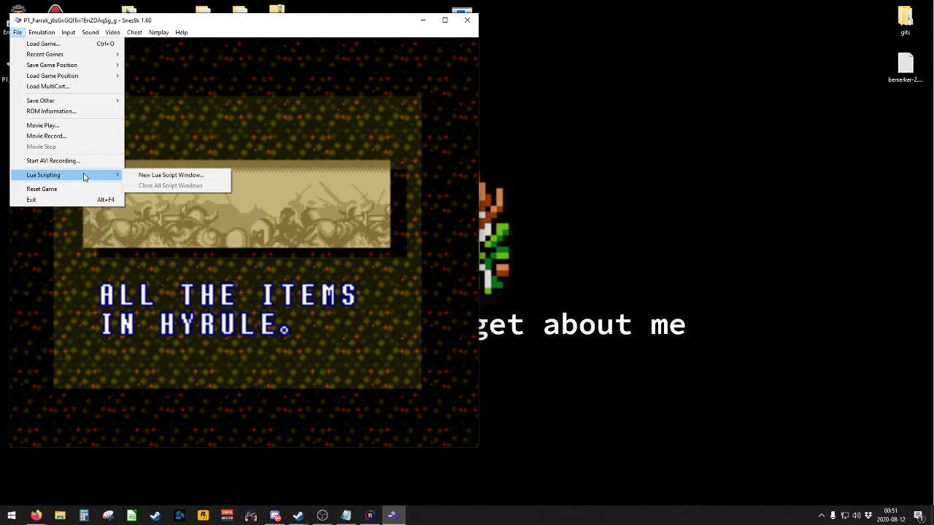
click(162, 175)
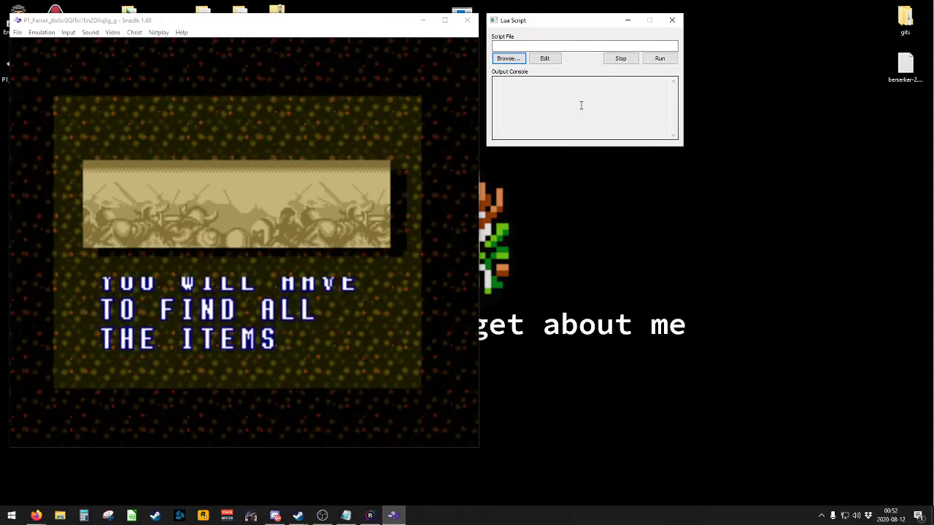
Step: Load multibridge.lua from the lua folder of the desktop's snes9x-rr-1.60-win32-multitroid2-r5 folder into the Lua script window
click(508, 59)
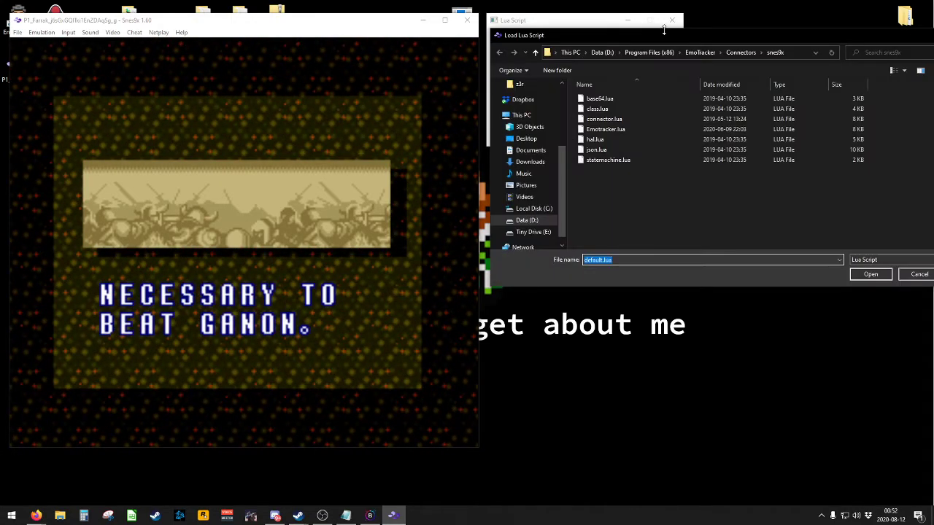
drag(664, 29, 468, 32)
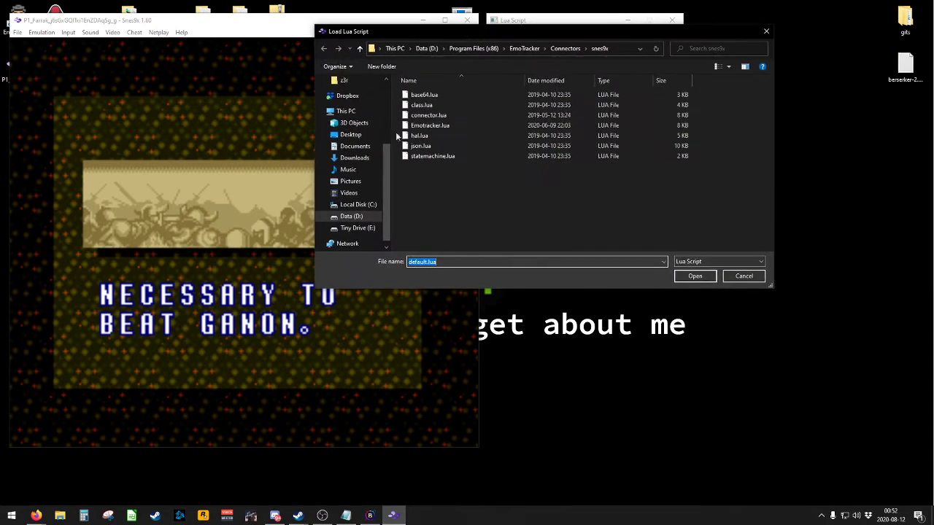
scroll(388, 174, up, 1)
scroll(389, 173, up, 3)
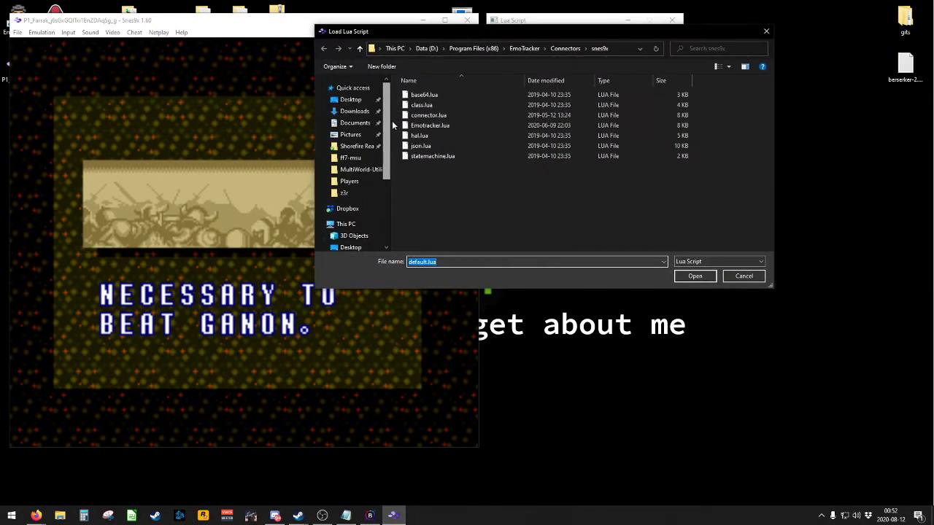
click(350, 99)
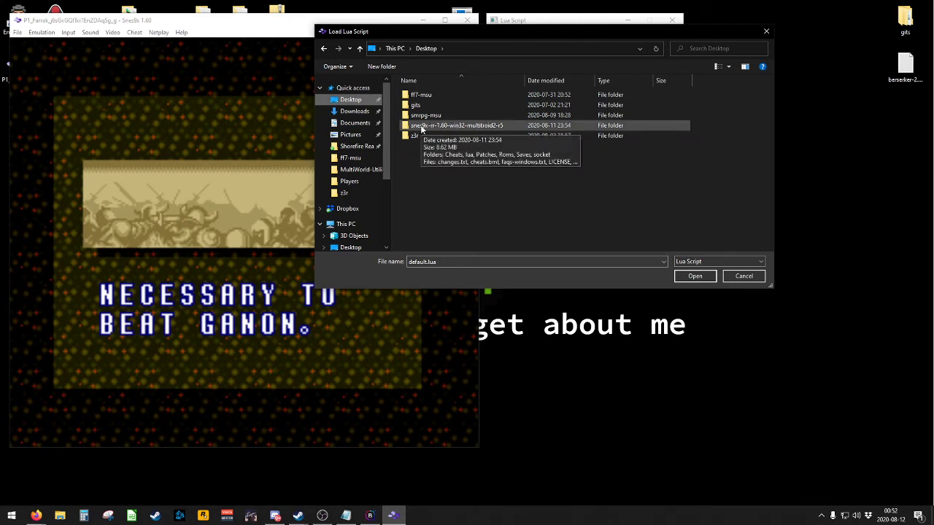
double_click(508, 124)
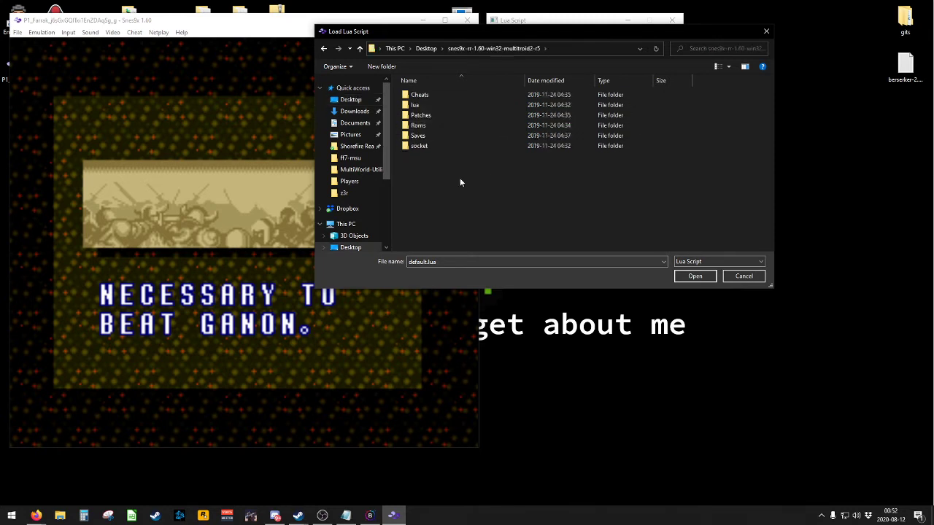
click(458, 105)
double_click(458, 106)
click(462, 125)
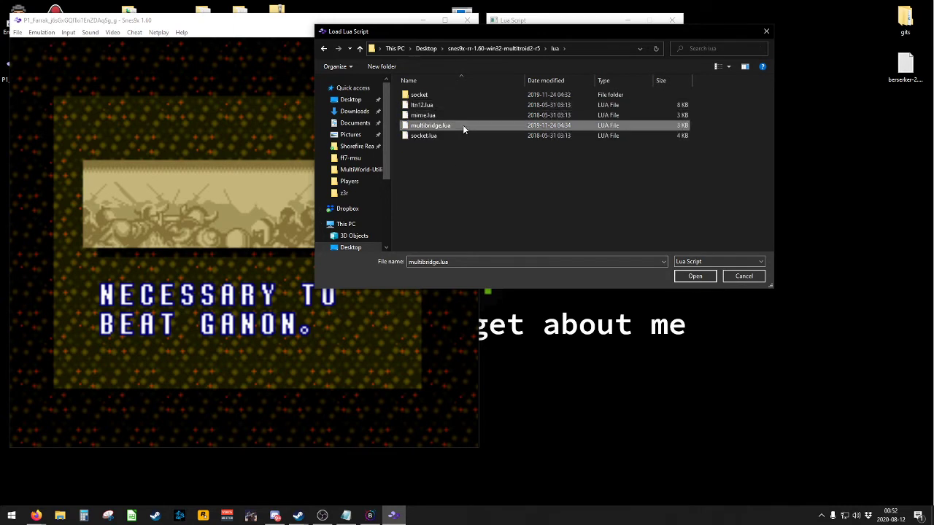
click(687, 277)
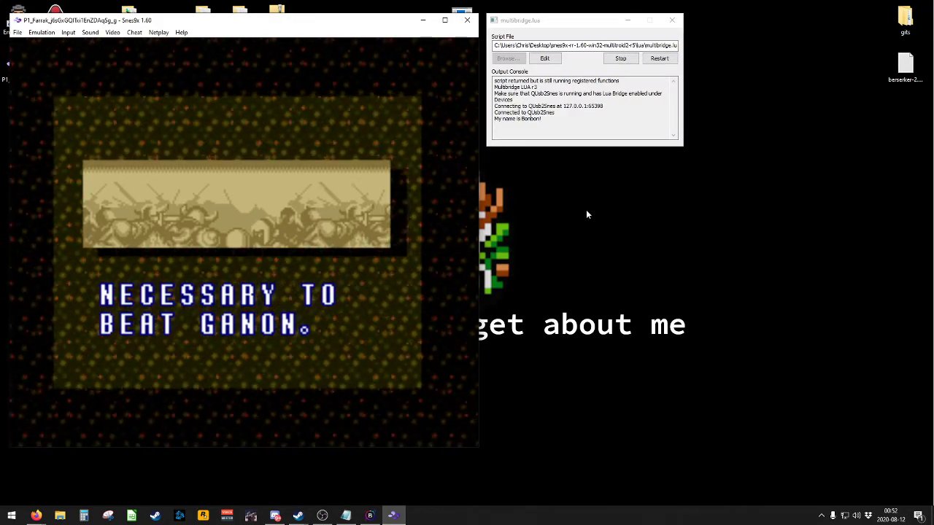
Step: Compare the device name in the multibridge output console with the WebUI's SNES Device list, then move the WebUI off this screen
drag(508, 120, 576, 144)
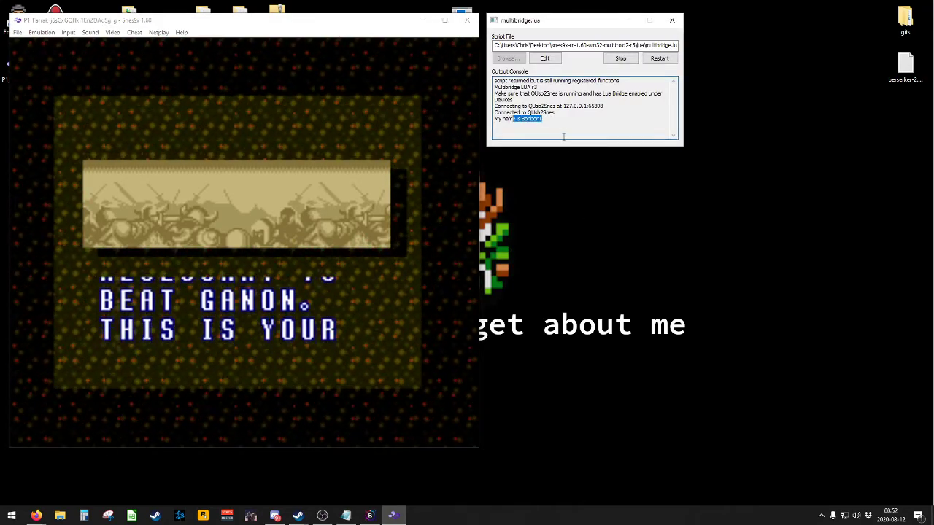
click(562, 134)
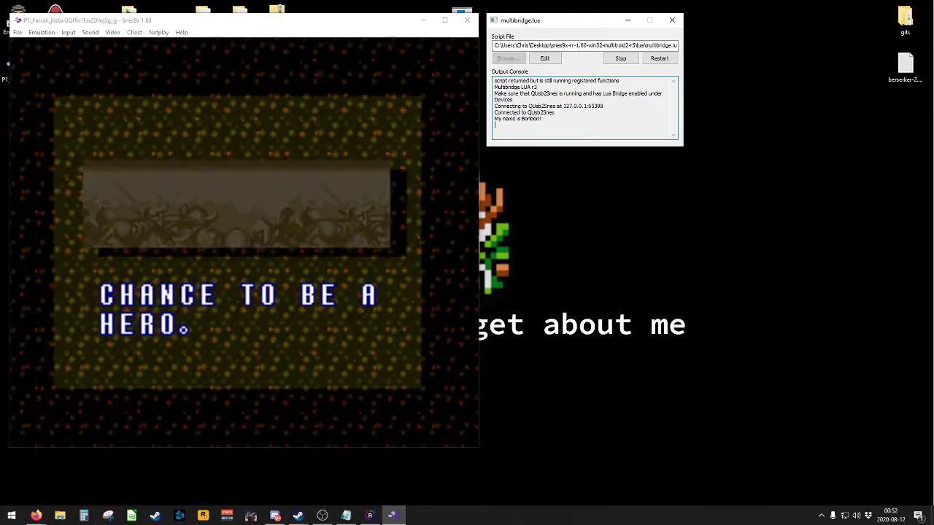
click(35, 515)
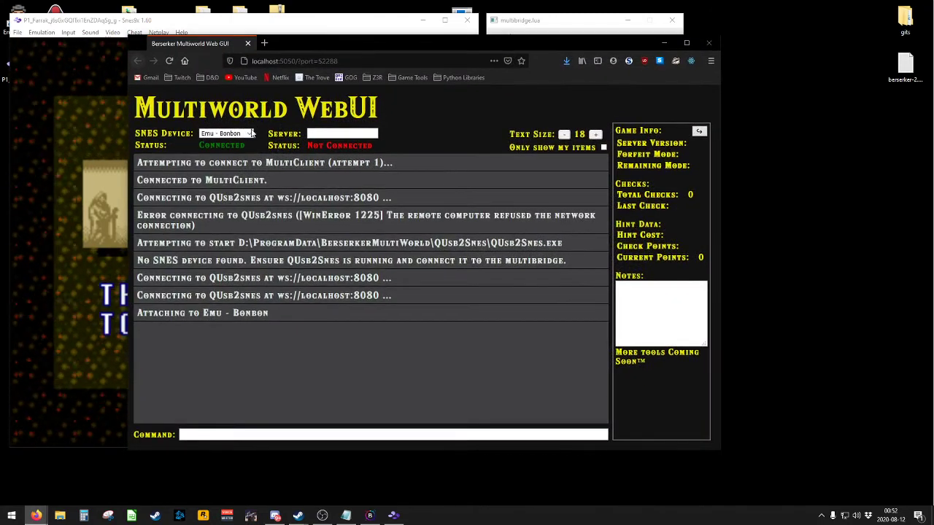
click(249, 134)
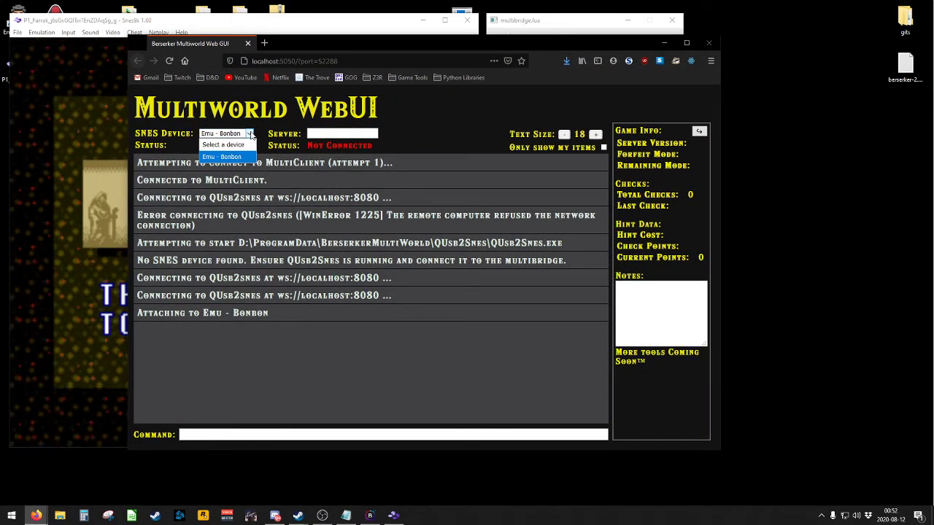
click(250, 134)
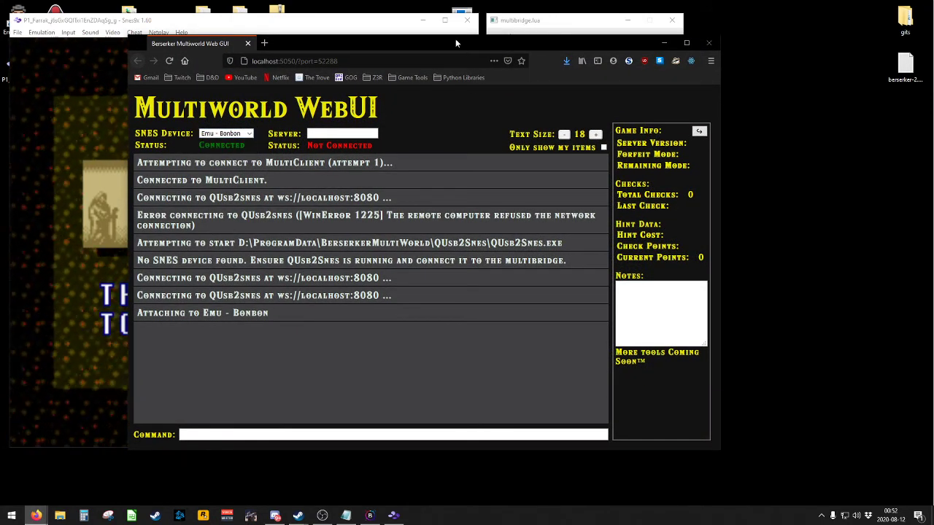
drag(456, 41, 0, 42)
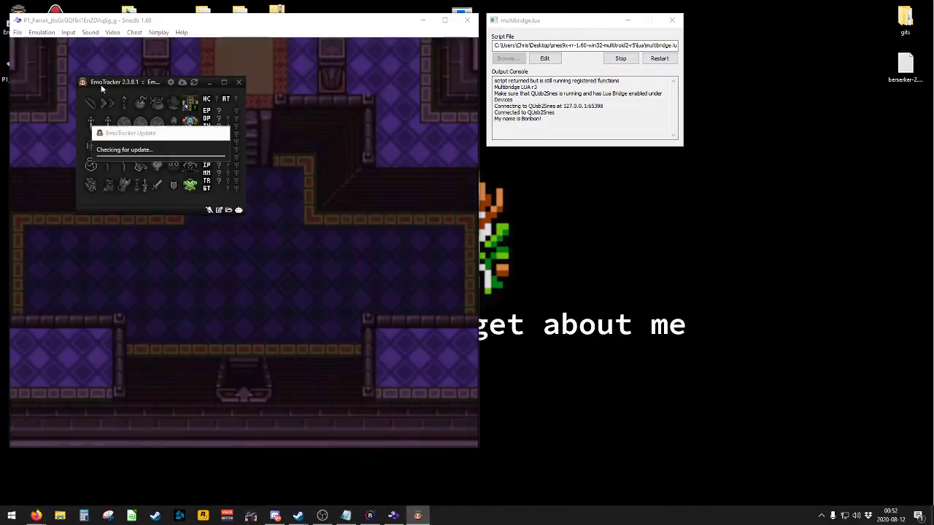
Step: Place the EmoTracker window beneath the multibridge.lua window and set its auto-tracking to the SNES Lua connection
drag(118, 81, 546, 159)
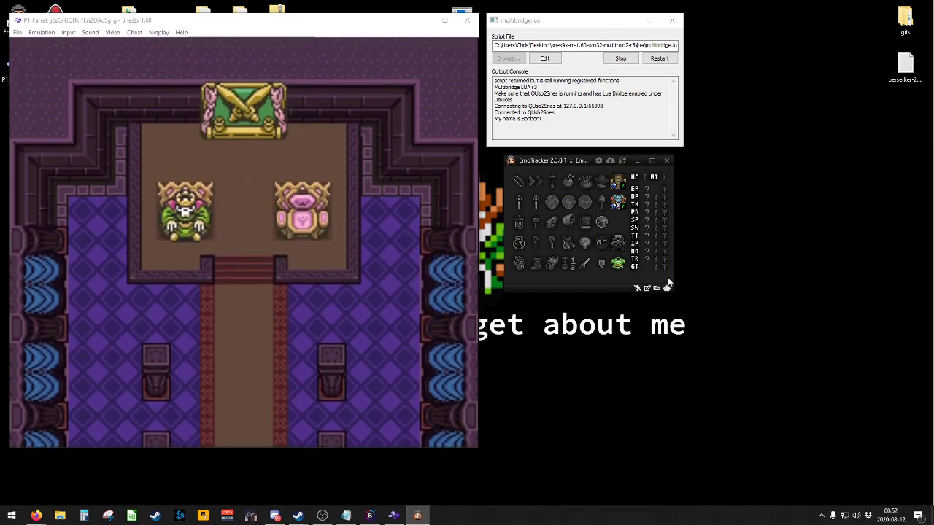
click(666, 289)
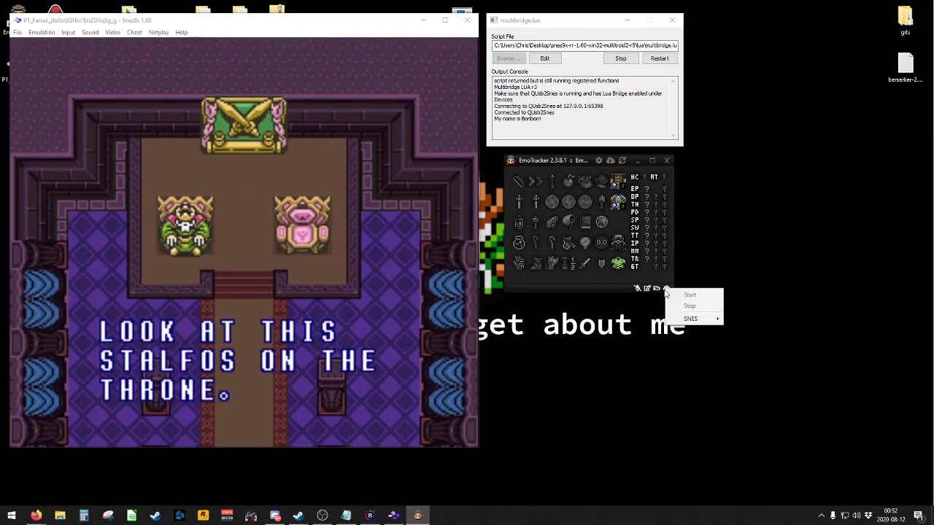
mouse_move(693, 322)
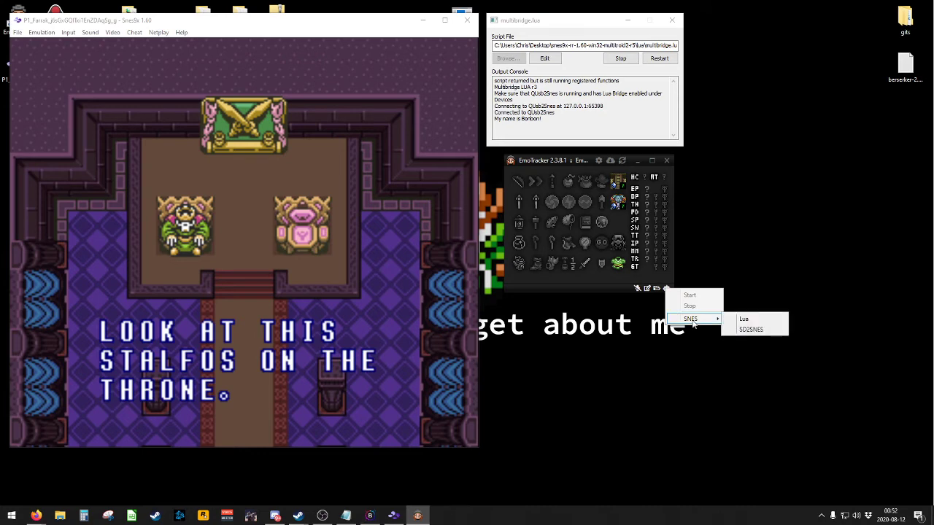
click(743, 320)
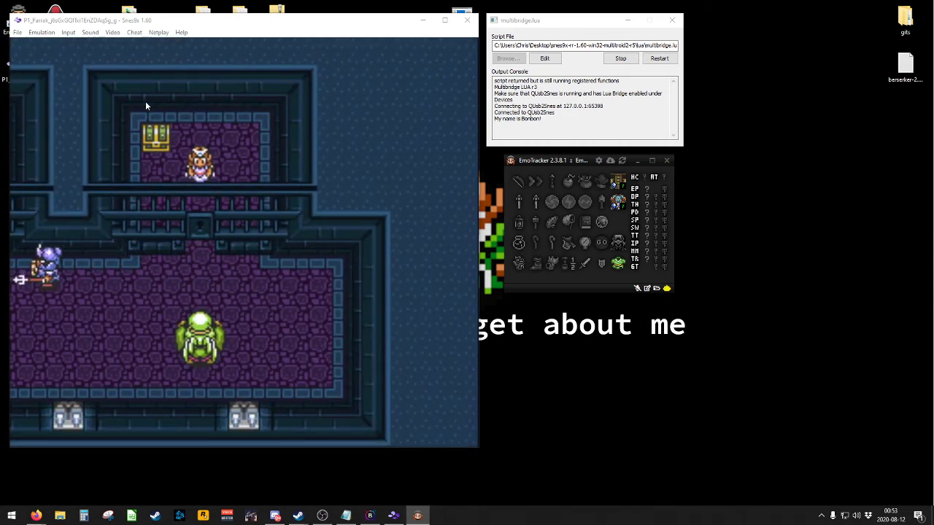
Step: Open a second Lua script window in Snes9x and place it beside the multibridge.lua window
click(45, 65)
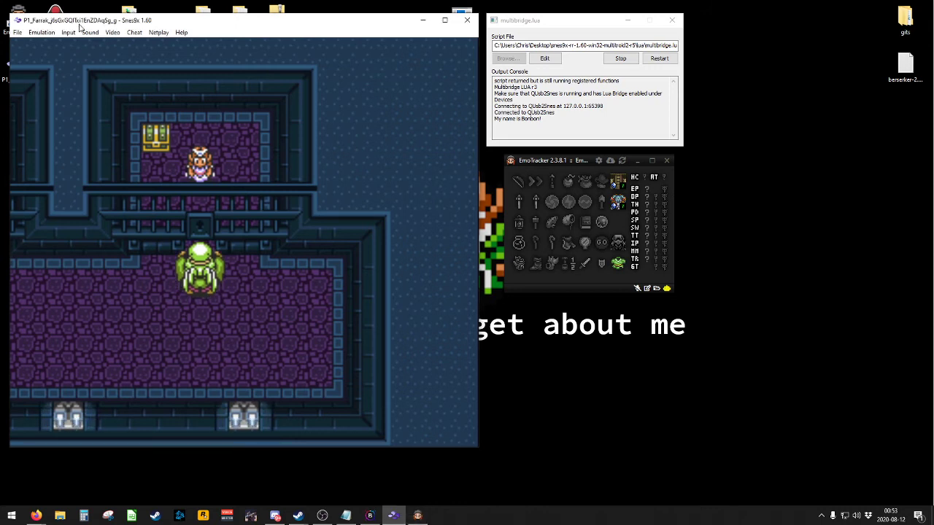
click(17, 32)
mouse_move(94, 180)
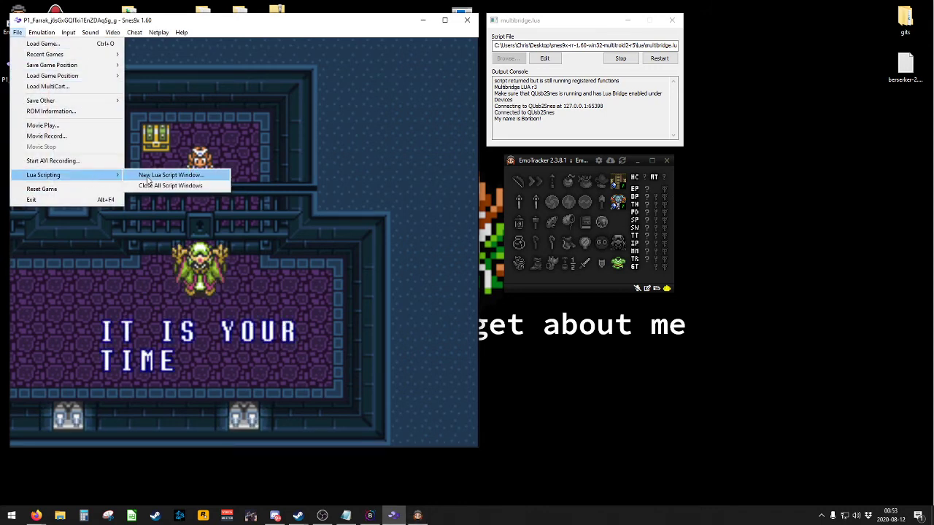
click(148, 178)
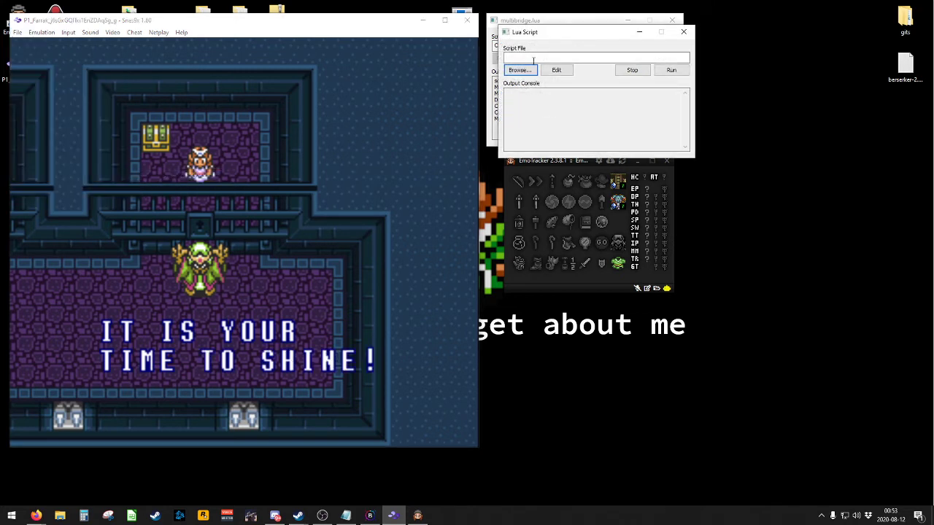
drag(539, 22, 734, 21)
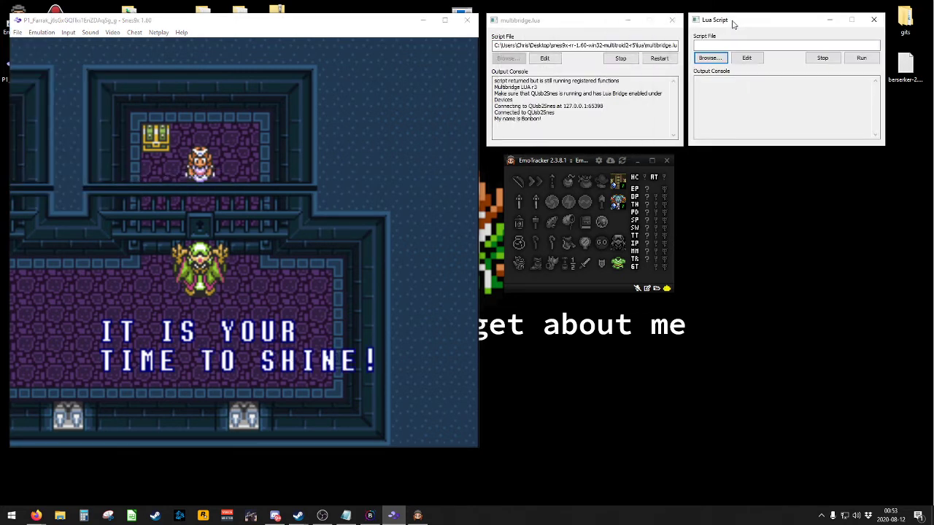
Step: Load connector.lua from EmoTracker's Connectors\snes9x folder on drive D into the second Lua script window and check its output console
click(704, 59)
drag(656, 42, 399, 52)
scroll(263, 248, down, 1)
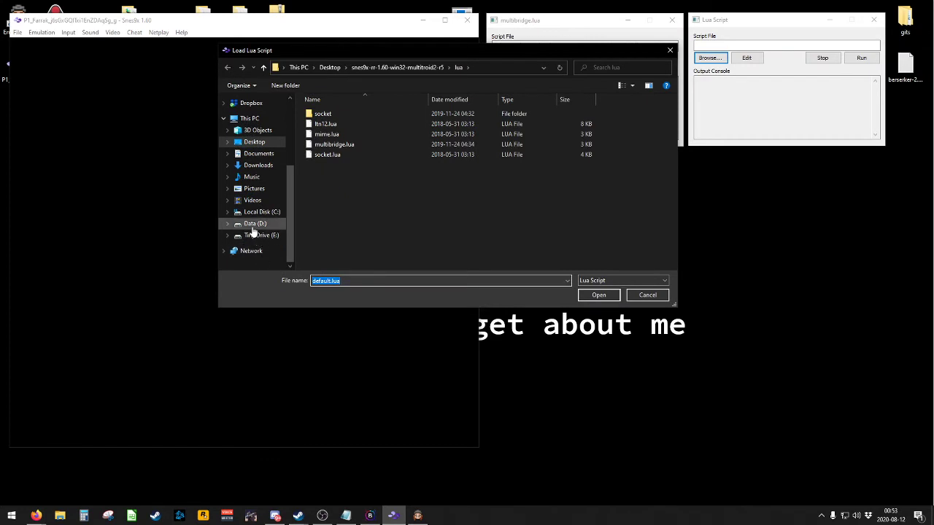
key(Escape)
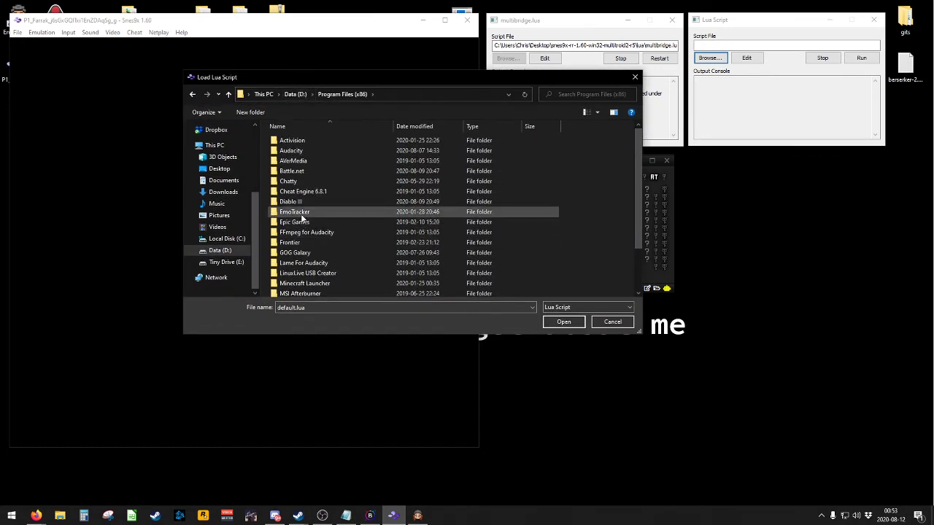
double_click(275, 213)
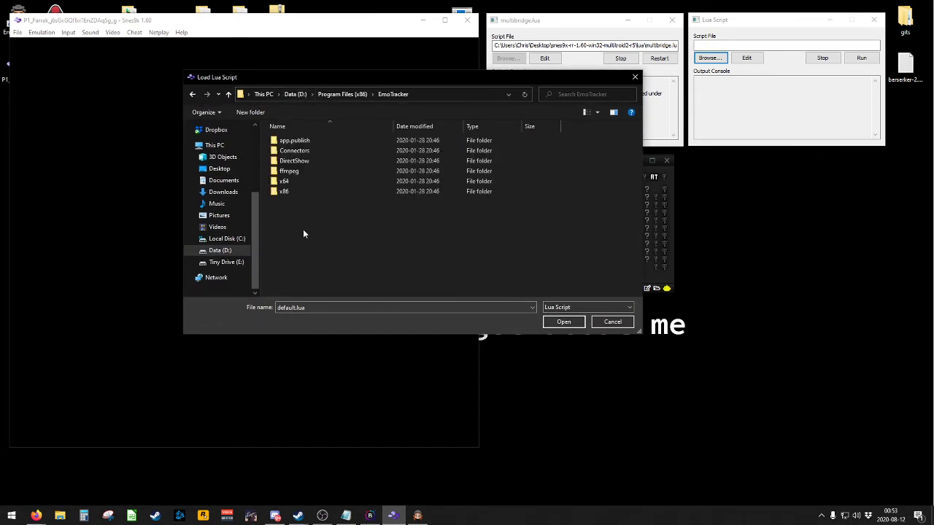
double_click(277, 151)
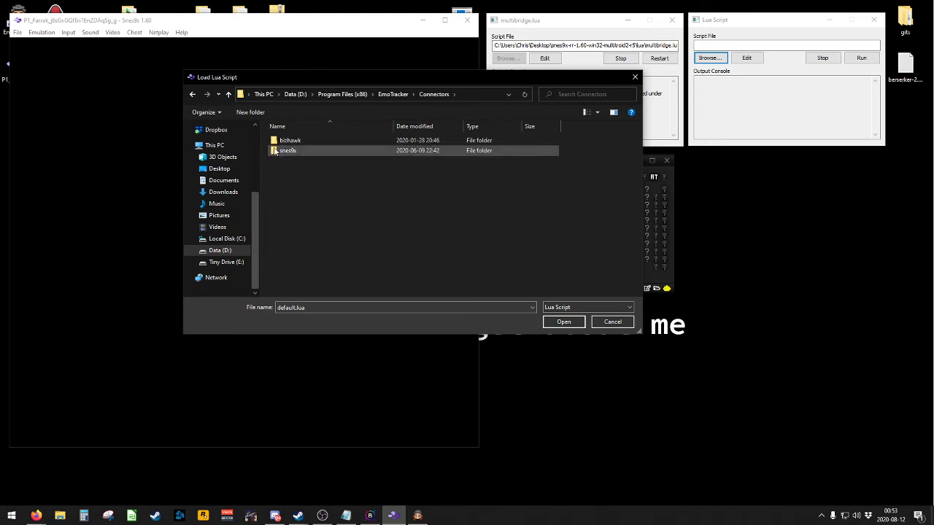
double_click(274, 152)
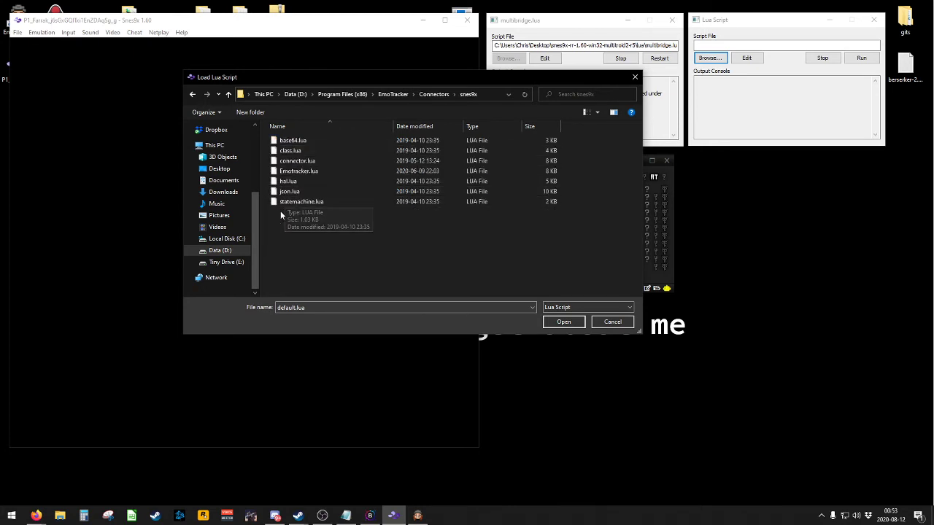
click(275, 162)
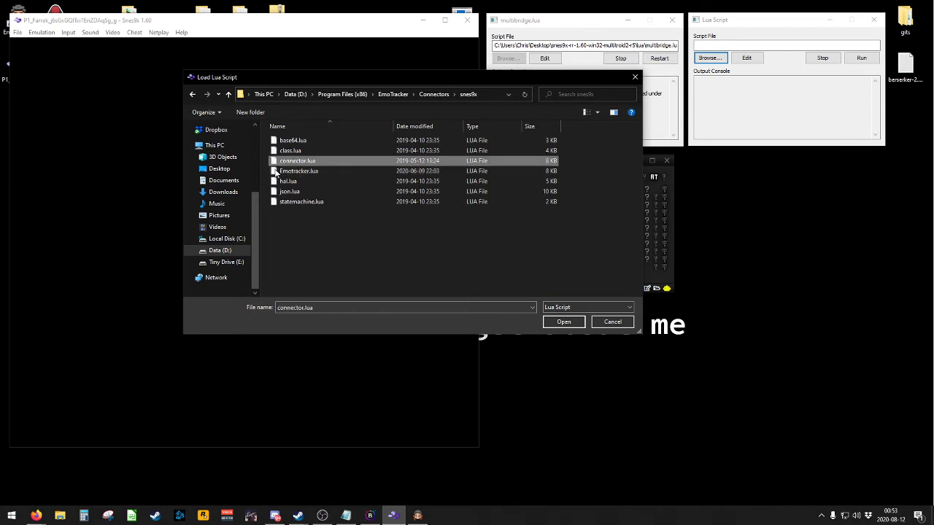
click(562, 323)
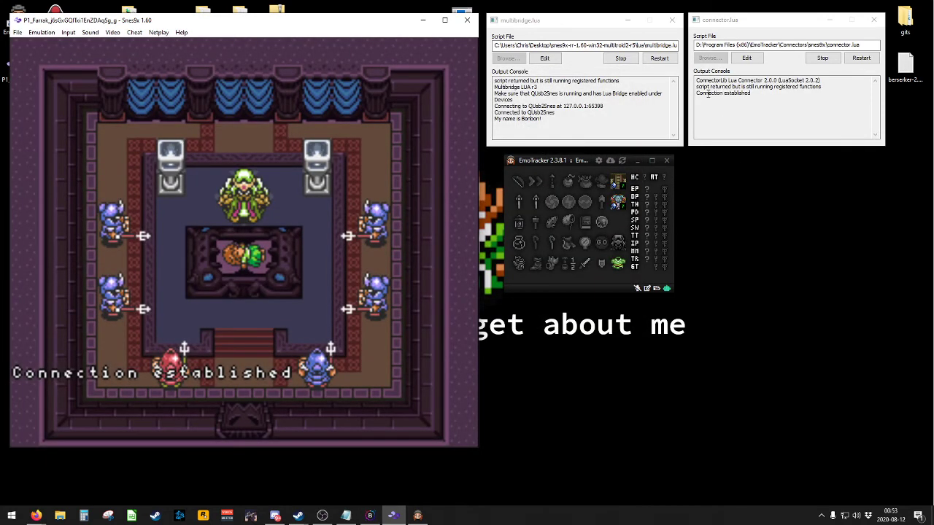
drag(696, 92, 779, 111)
click(779, 112)
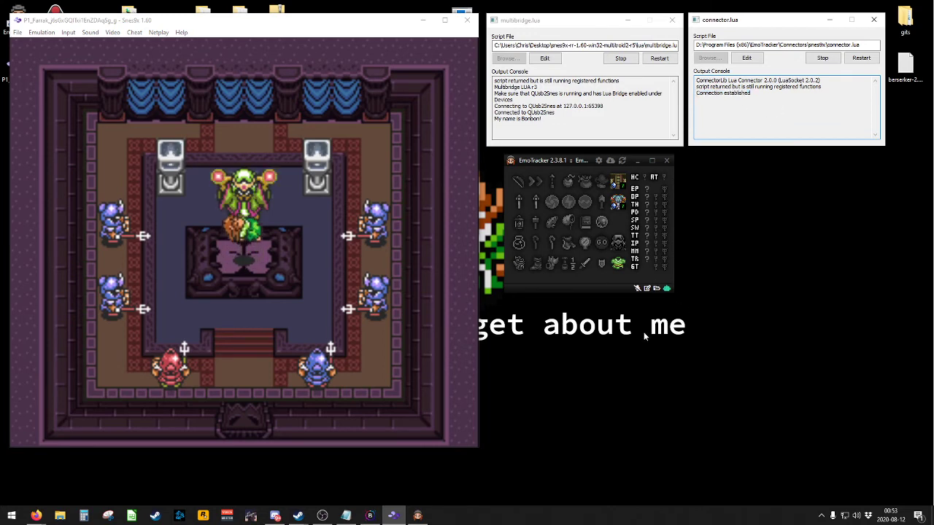
click(619, 336)
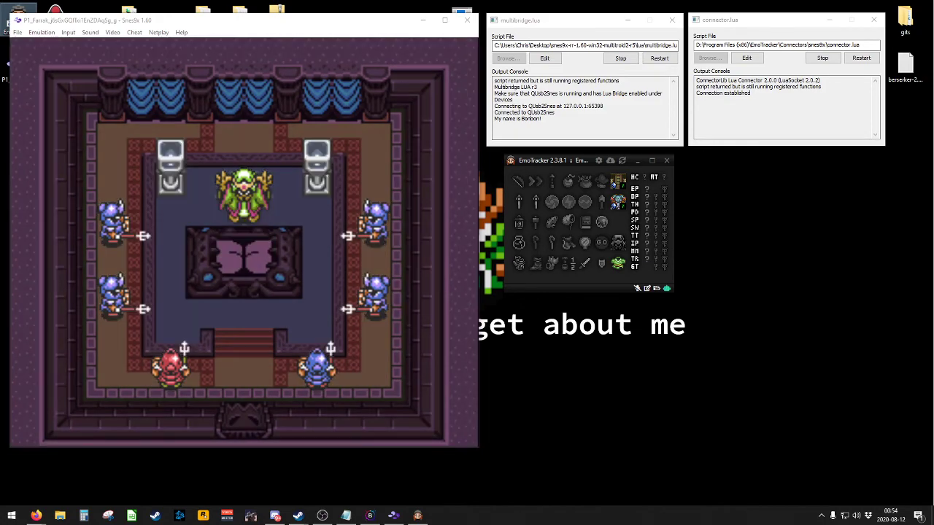
Step: Bring the Multiworld WebUI back onto this screen and connect it to the server berserkermulti.world:57601
click(36, 515)
drag(146, 38, 337, 51)
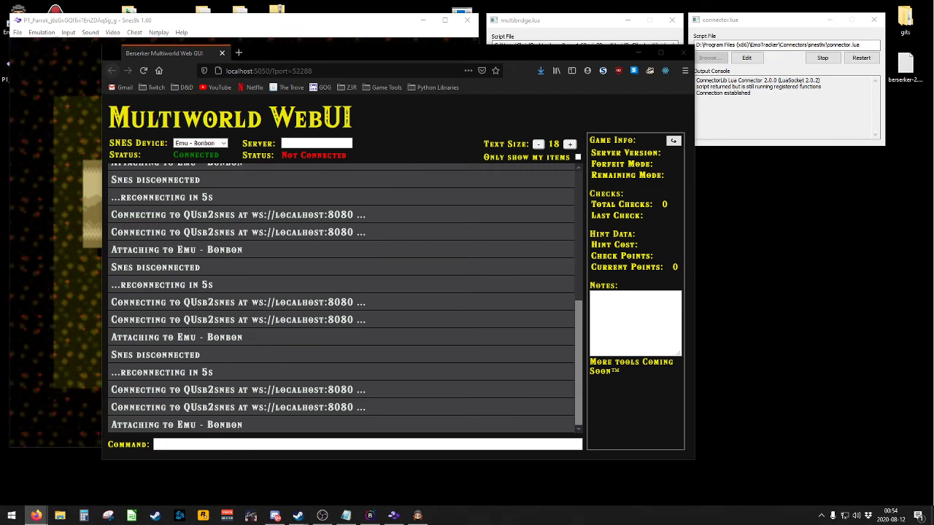
click(296, 143)
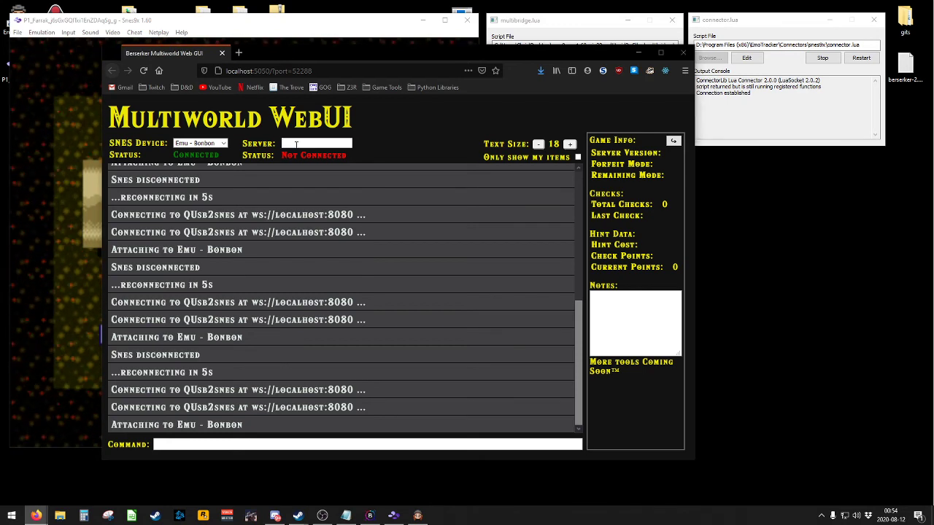
text(berser)
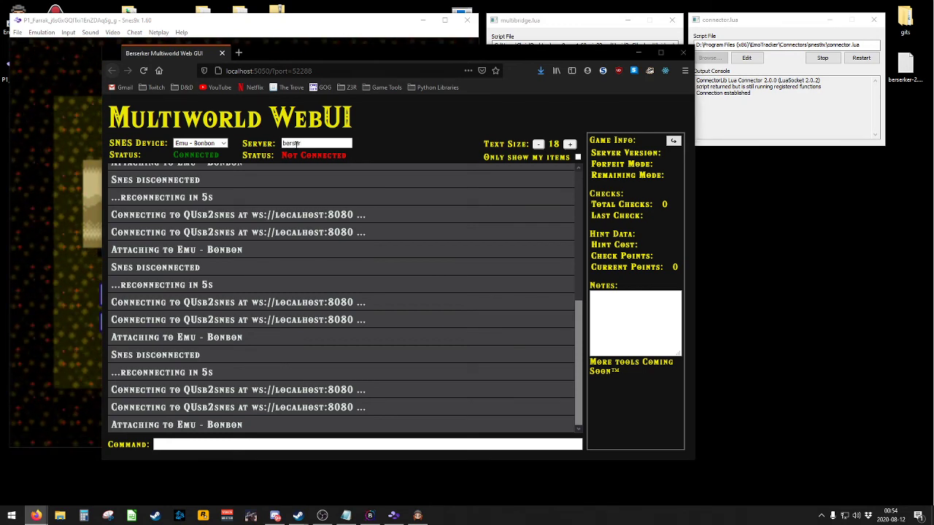
text(kermulti.w)
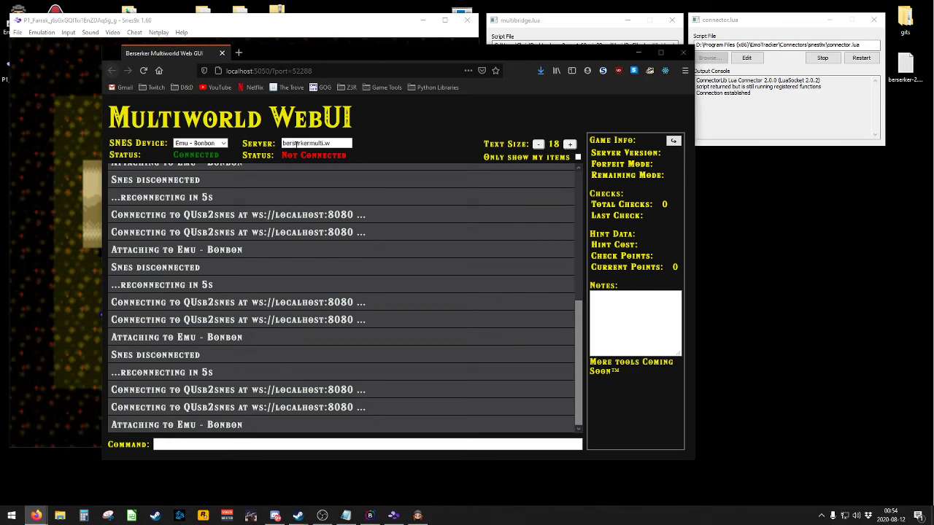
text(orld)
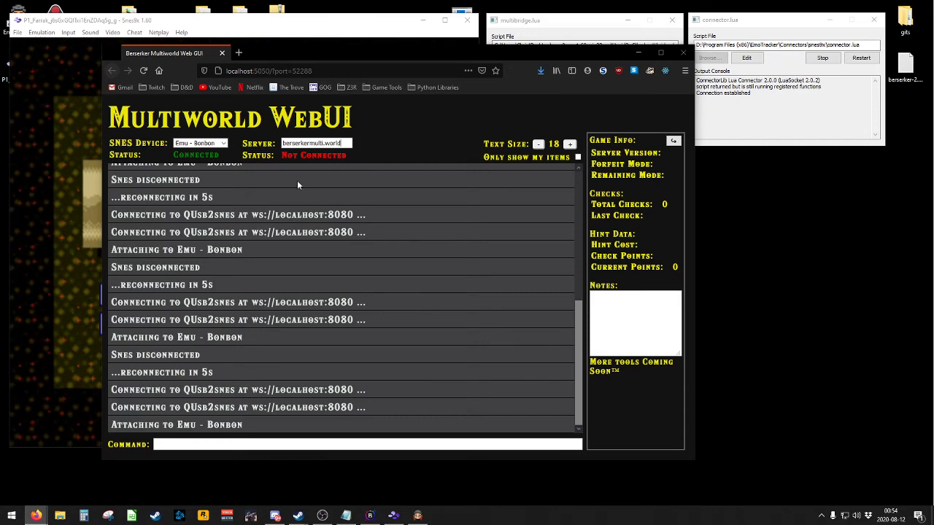
text(:)
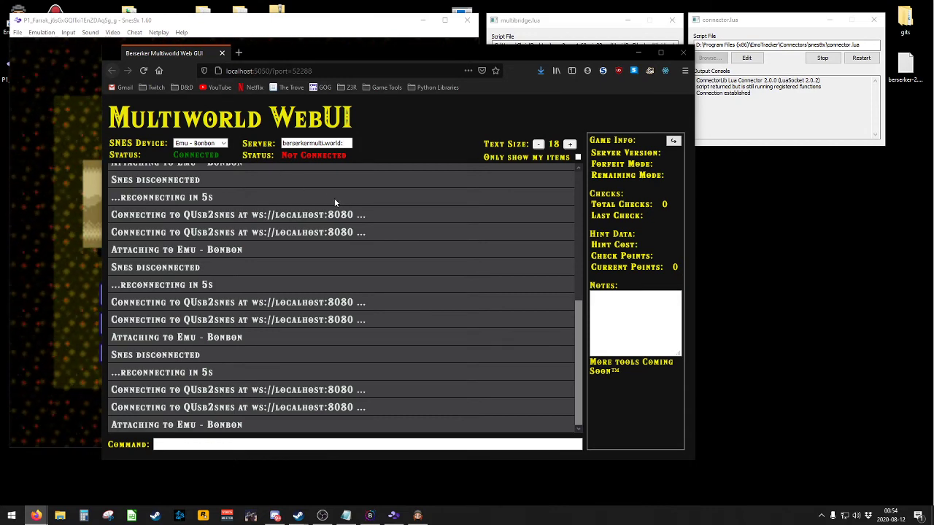
text(57601)
key(Return)
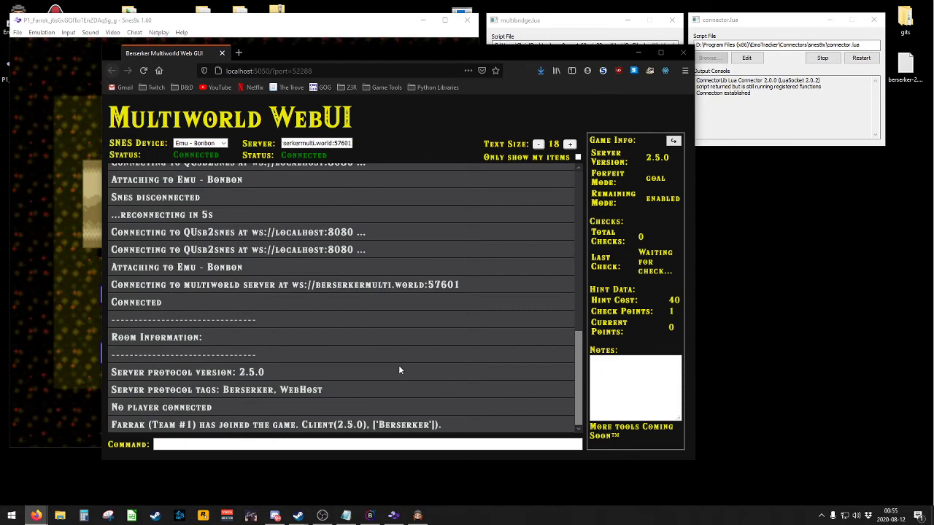
Step: Enlarge the WebUI window and enter "Hello, mom!" in its notes
drag(330, 56, 278, 41)
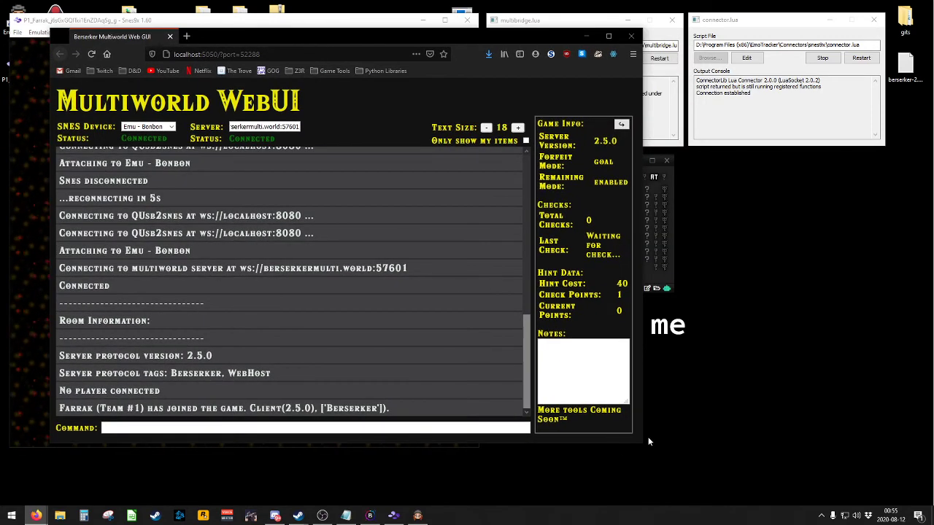
drag(642, 444, 860, 474)
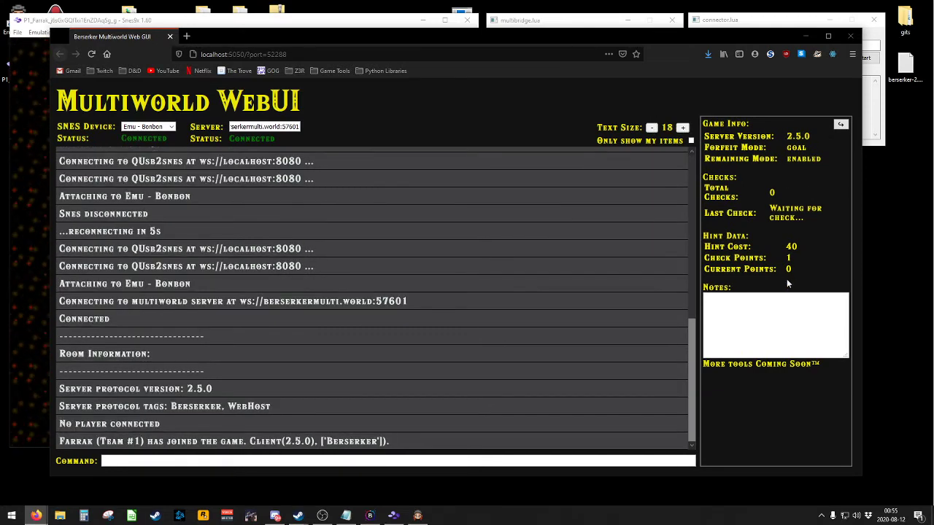
click(766, 325)
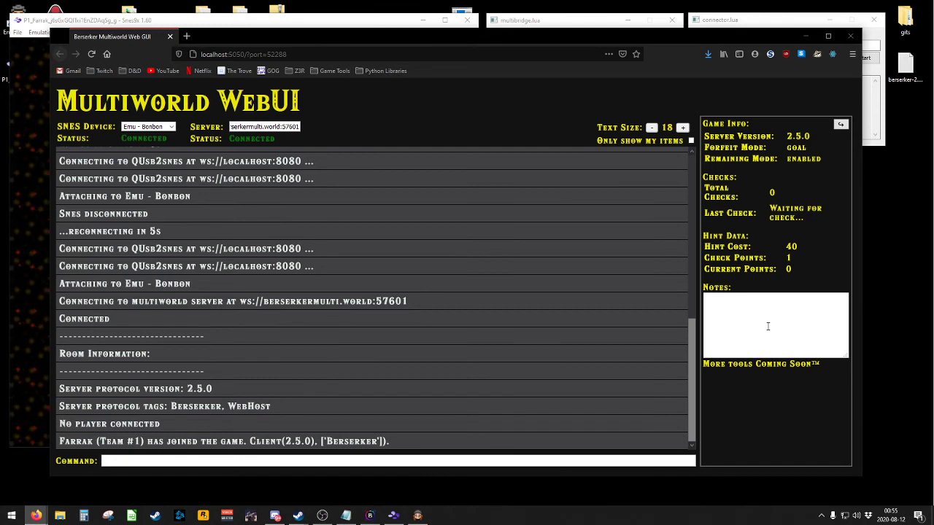
text(Hel)
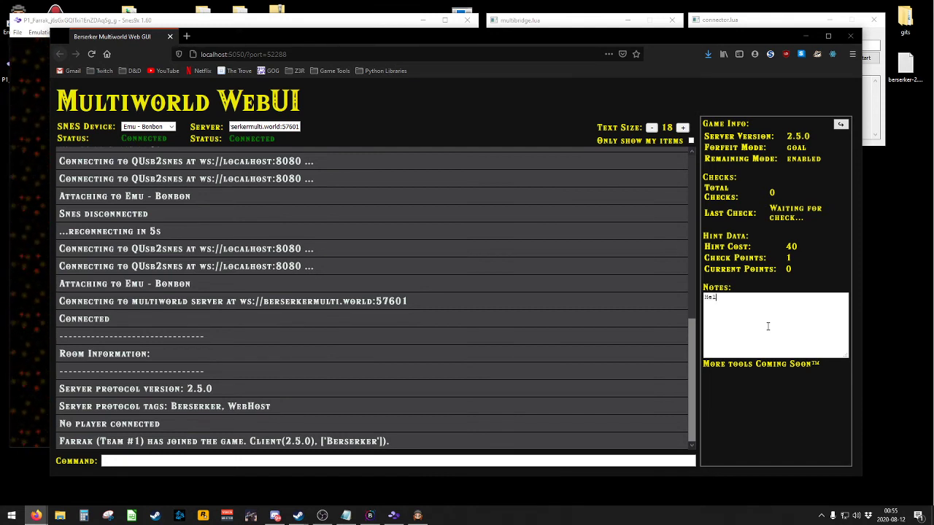
text(lo, mom!)
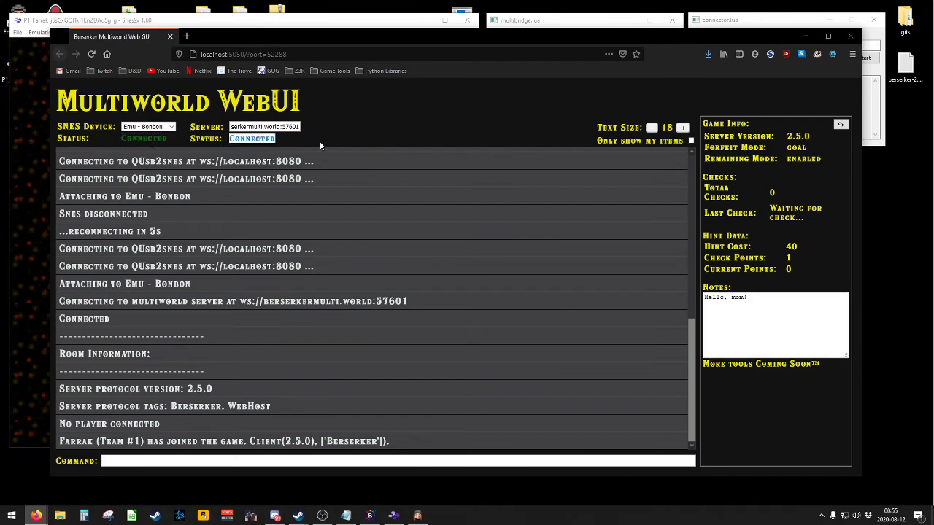
Step: Move the WebUI off this screen and close both Snes9x and EmoTracker
drag(506, 38, 0, 53)
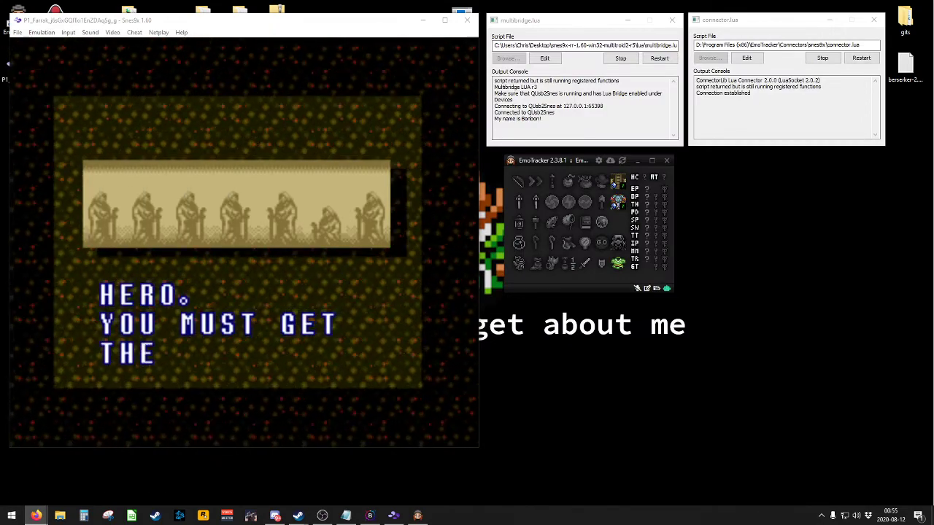
click(196, 206)
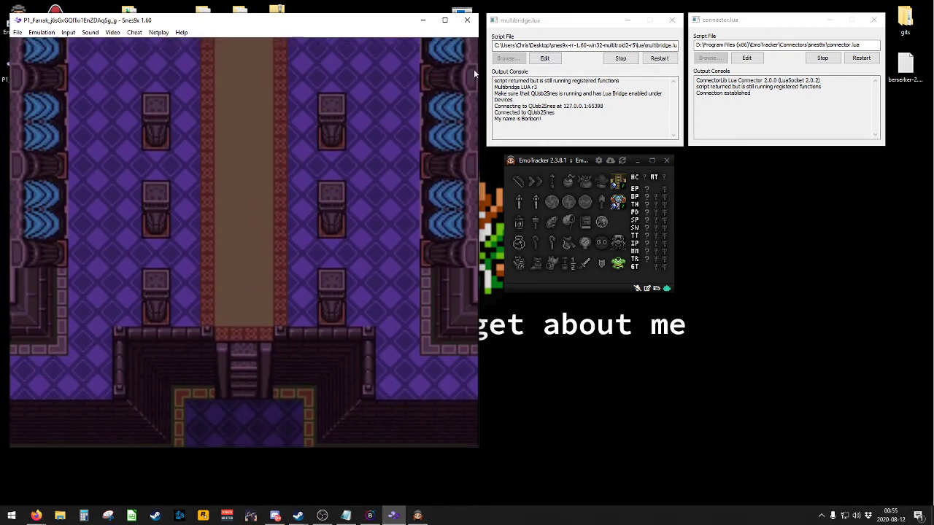
click(467, 22)
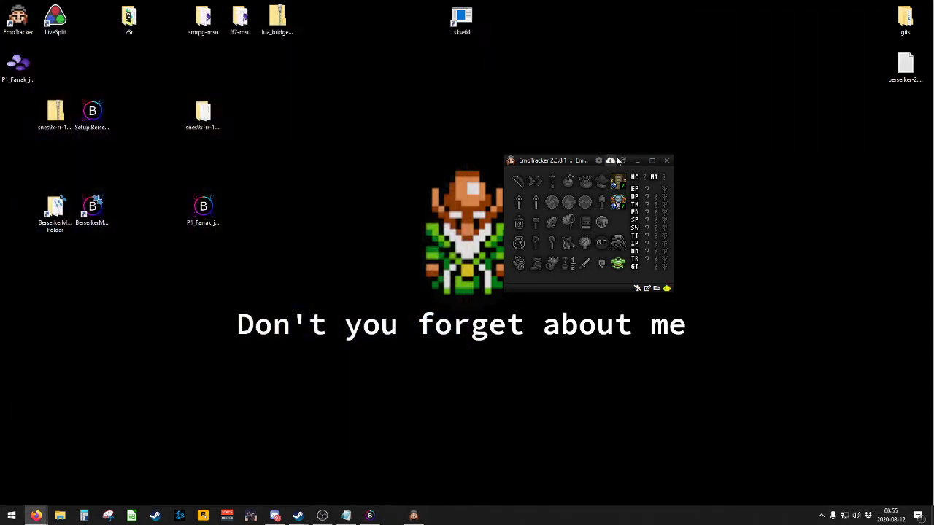
click(666, 160)
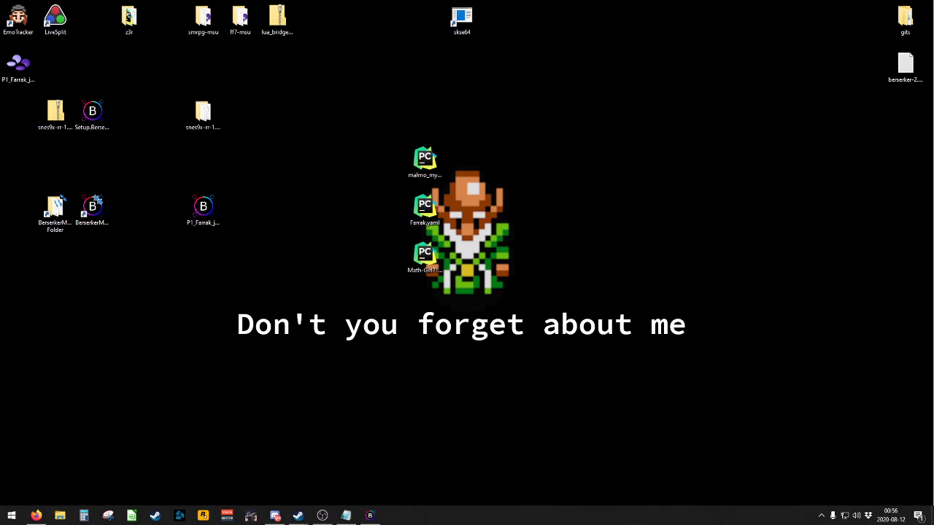
Step: Compress the three player YAML files into players.zip on the desktop and inspect the archive's contents
right_click(431, 170)
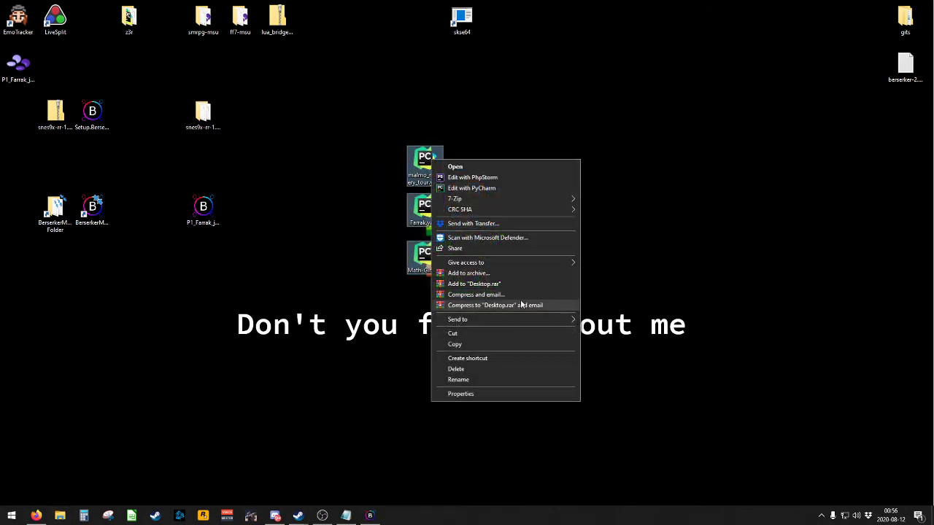
mouse_move(544, 196)
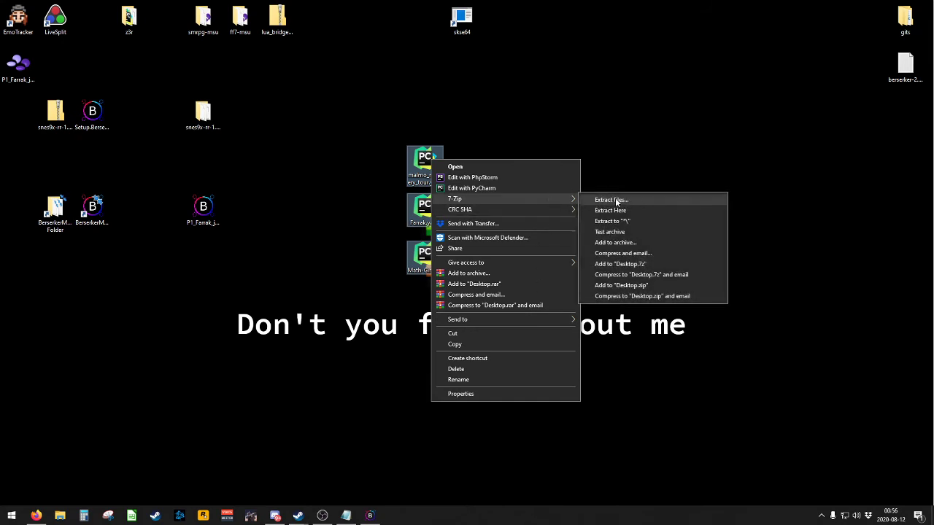
click(606, 243)
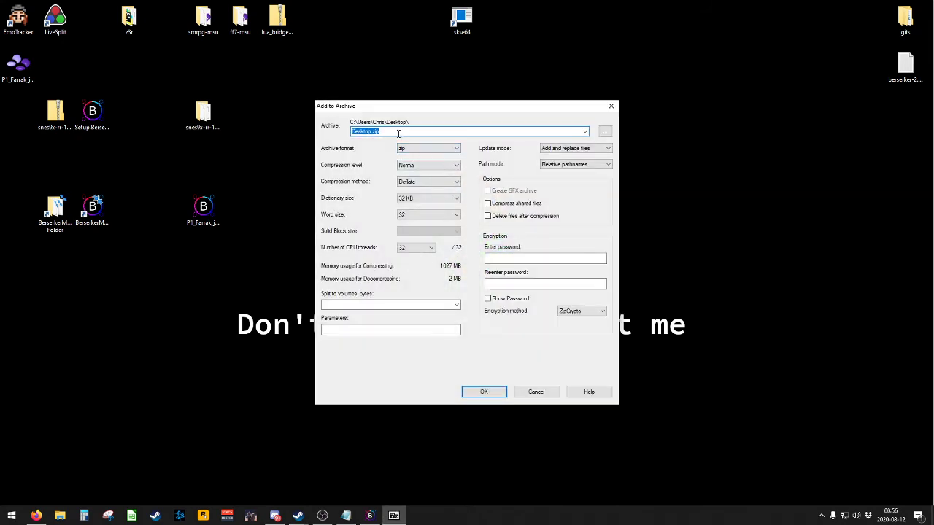
text(p)
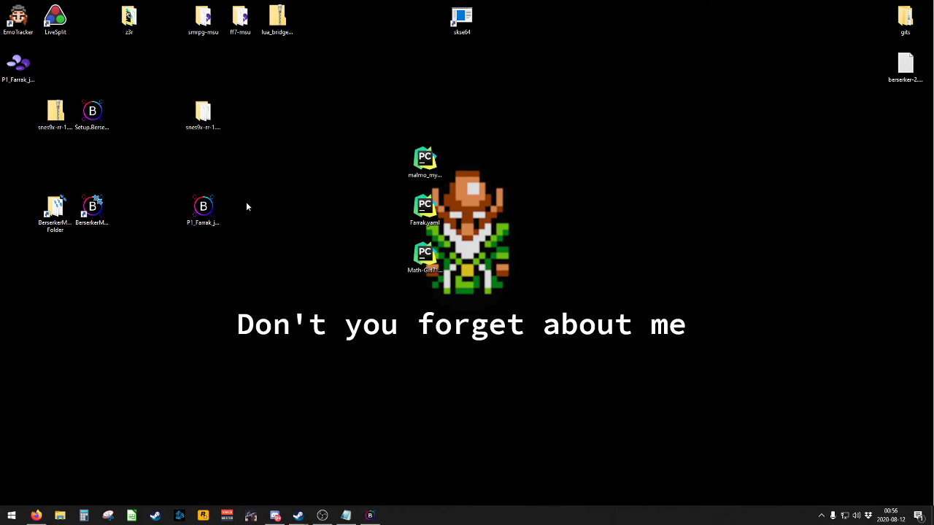
drag(18, 113, 350, 162)
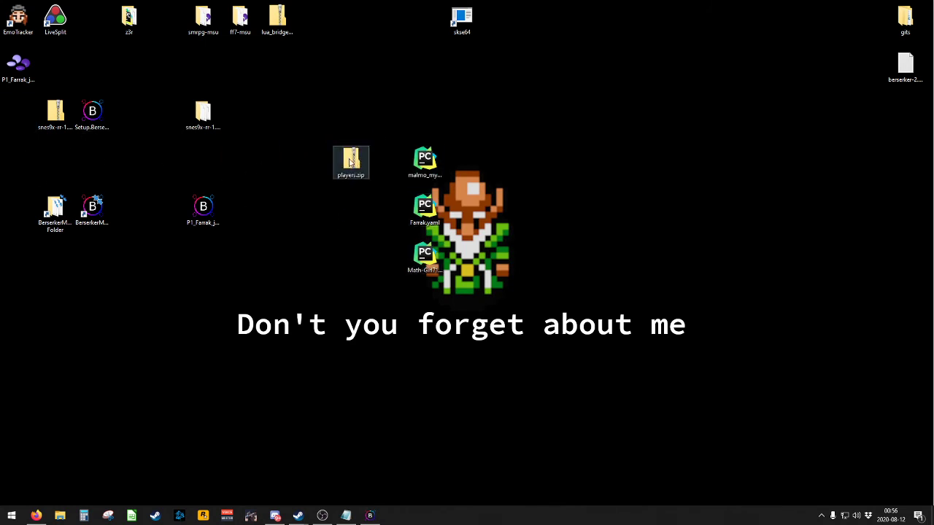
double_click(350, 162)
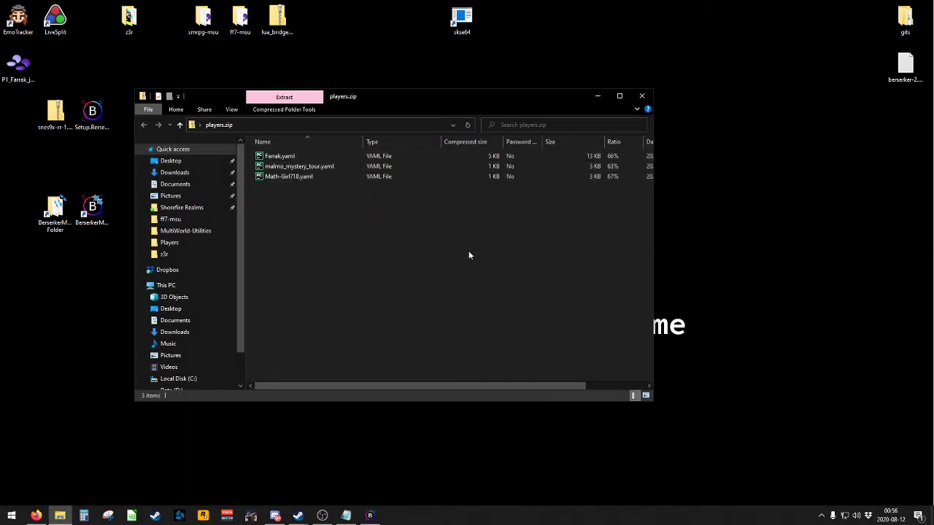
click(636, 95)
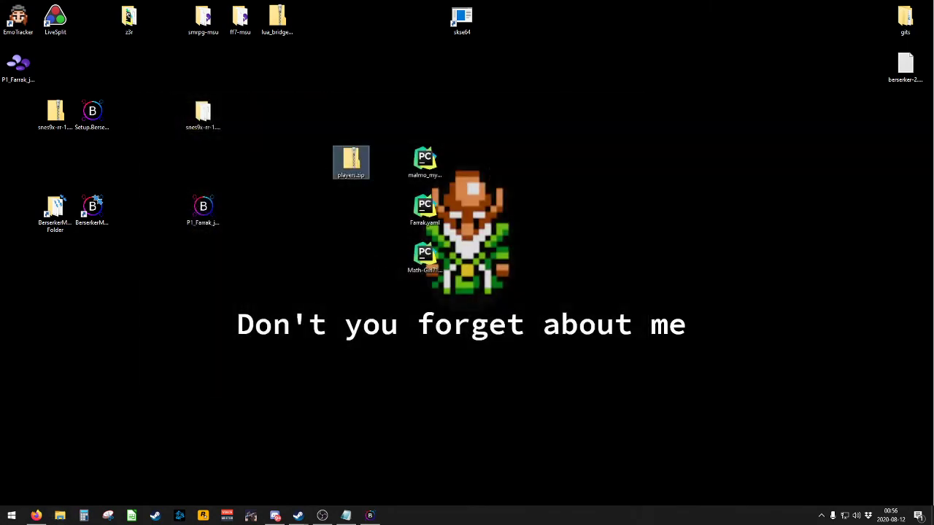
Step: Switch to Firefox, start a new game on Berserker's Multiworld and upload players.zip from the desktop to generate the seed
key(alt+Tab)
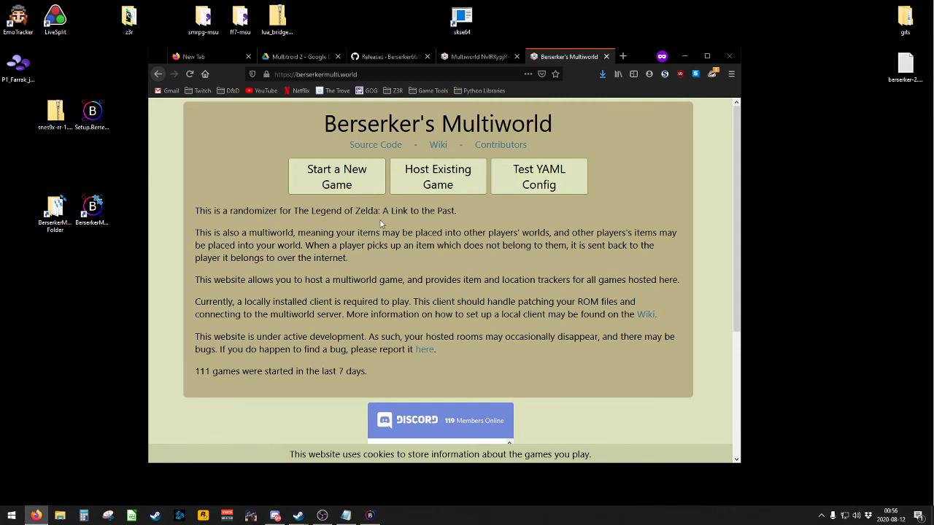
click(340, 181)
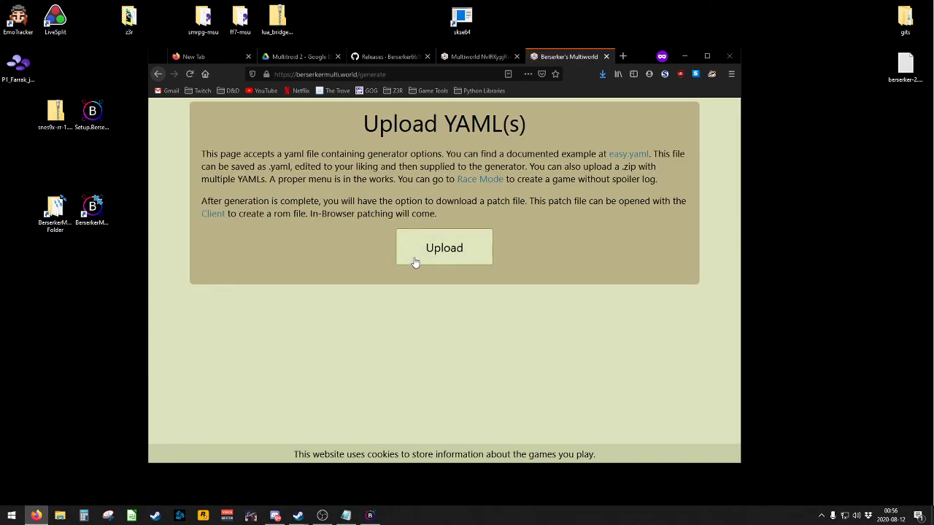
click(415, 253)
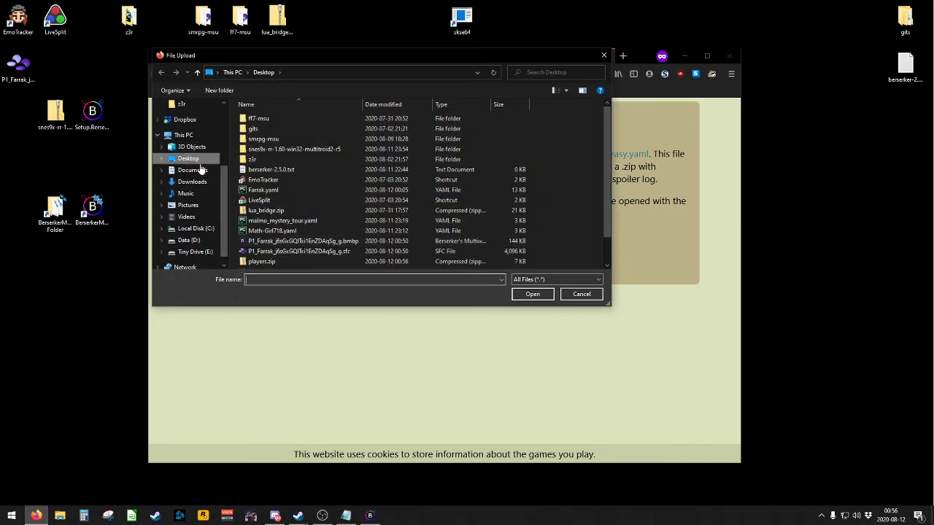
scroll(294, 242, down, 1)
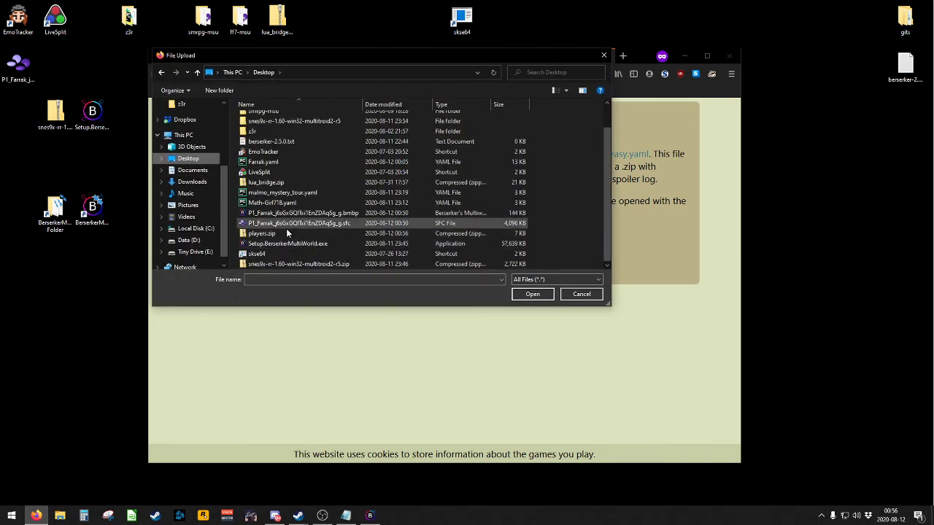
click(262, 234)
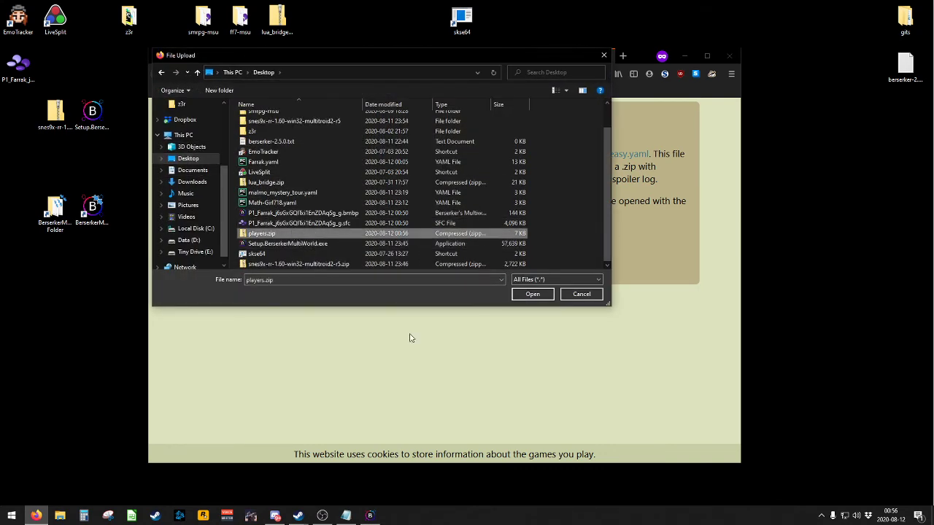
click(531, 294)
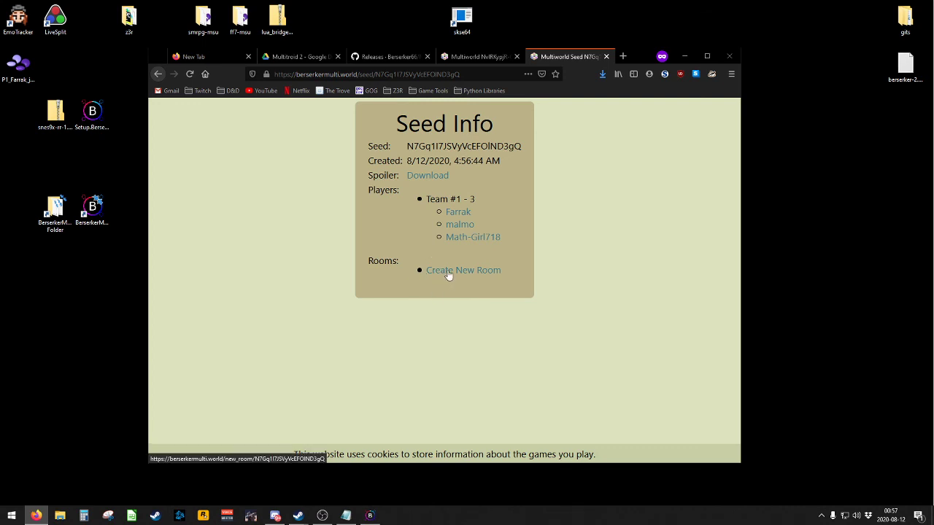
Step: Create a new room from the generated seed and point out the IPv4 server address in its hosting log
click(472, 271)
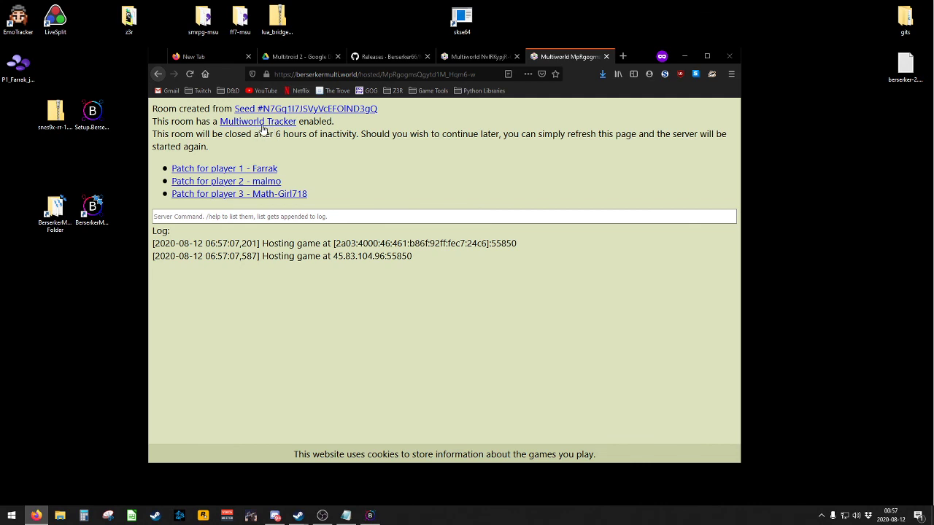
drag(332, 256, 413, 258)
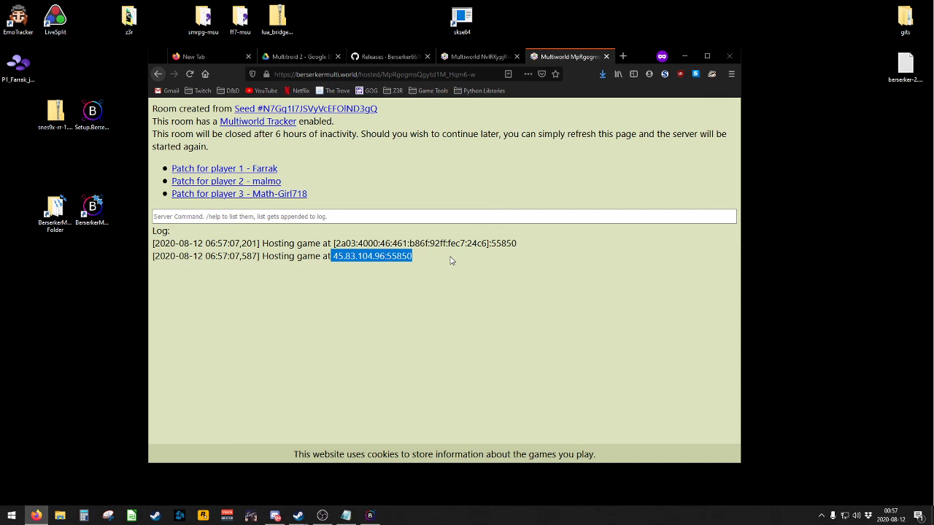
click(450, 260)
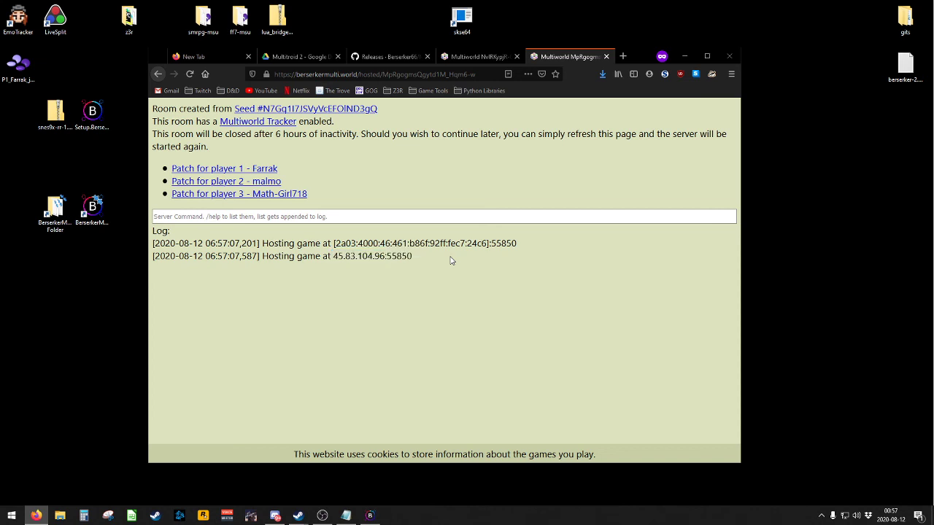
Step: Open the room's Multiworld Tracker and temporarily widen the browser window to examine the players' item and location tables
click(270, 126)
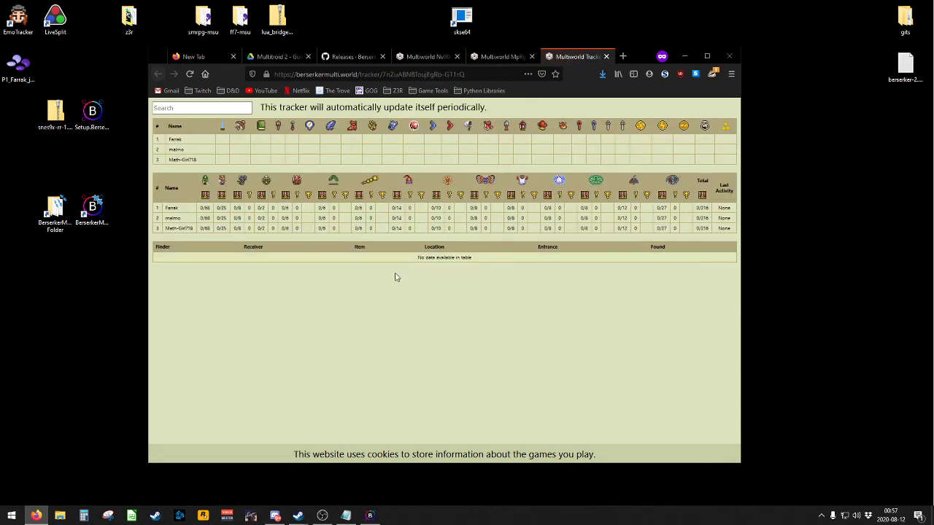
drag(637, 56, 518, 51)
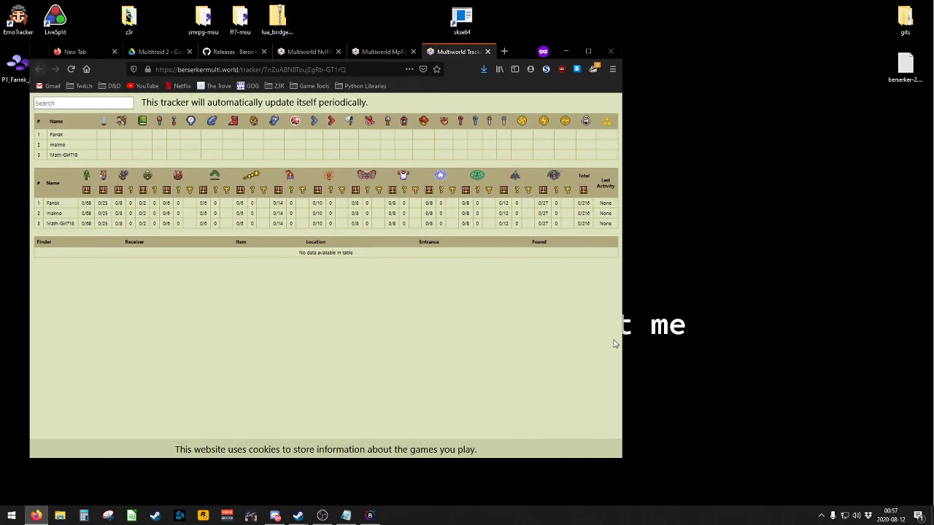
drag(622, 341, 883, 336)
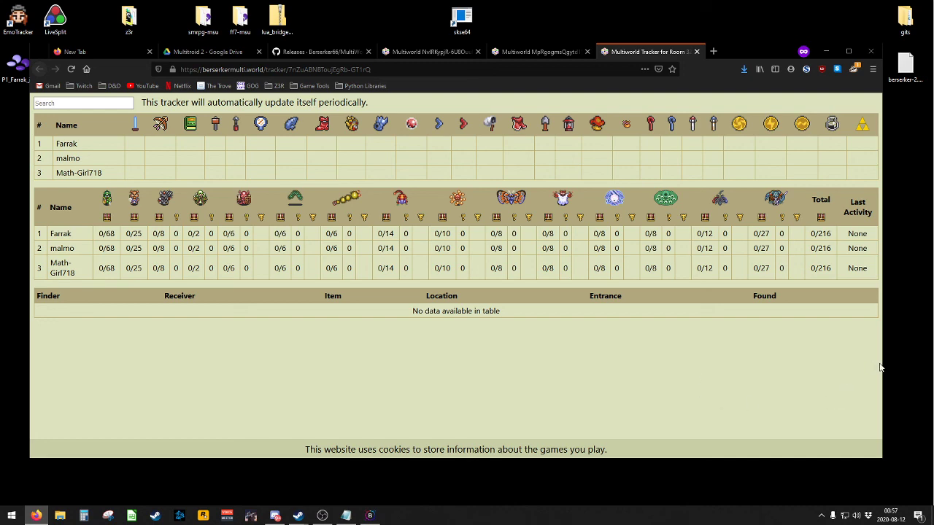
drag(883, 368, 620, 365)
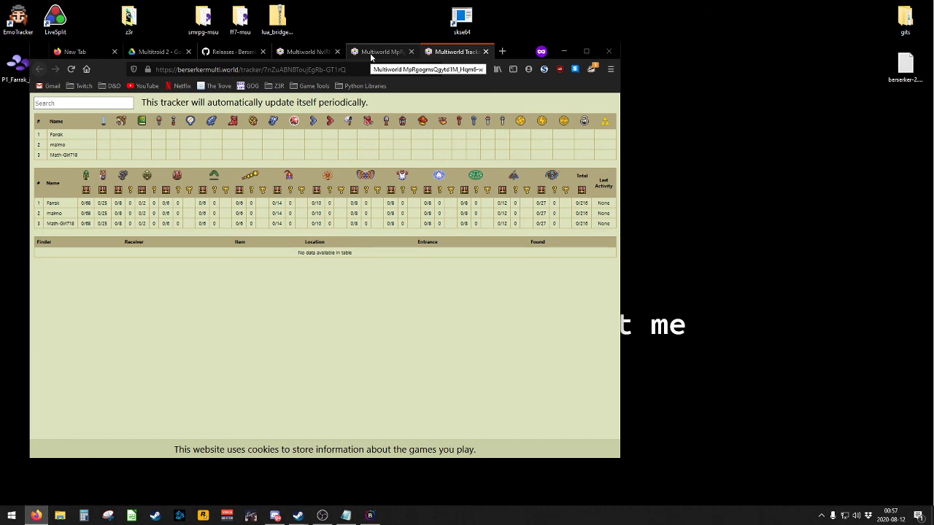
Step: Close Firefox with all its tabs and move the three player YAML files on the desktop to the right of the wallpaper character
click(609, 51)
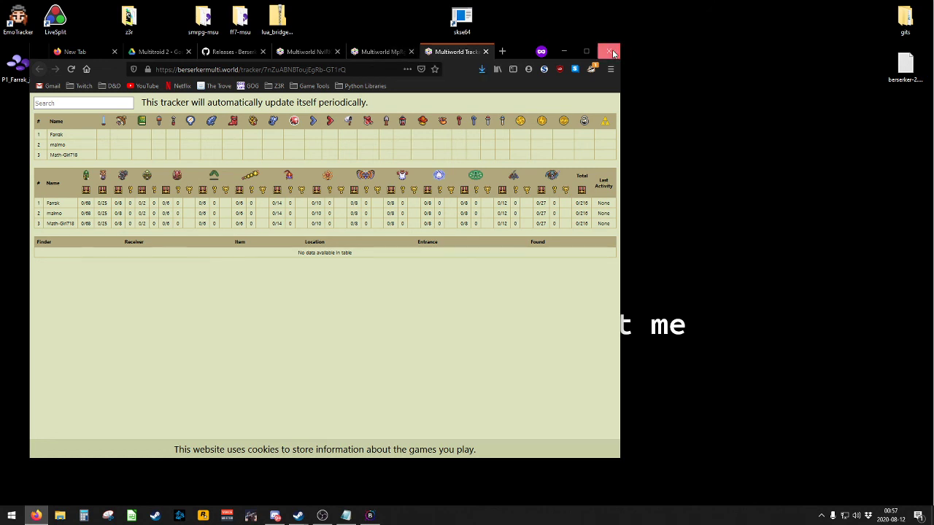
click(303, 272)
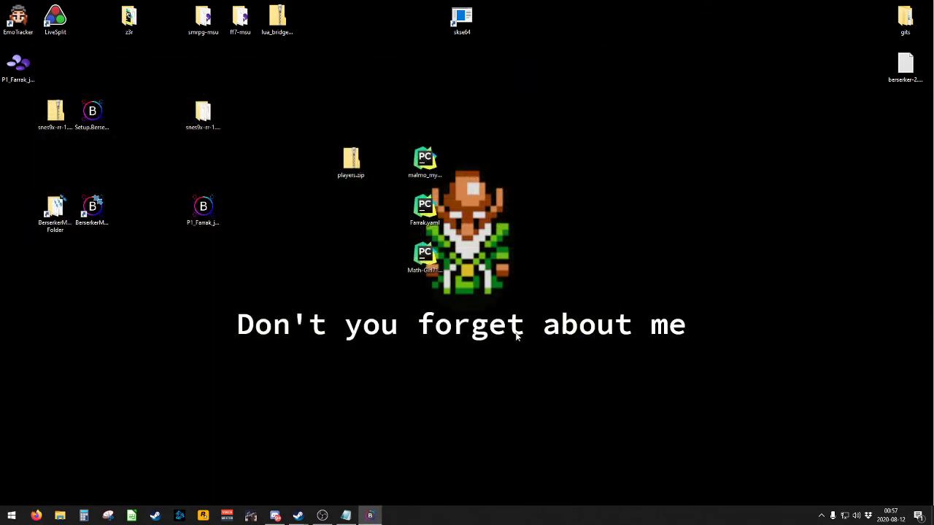
drag(402, 115, 646, 255)
click(560, 413)
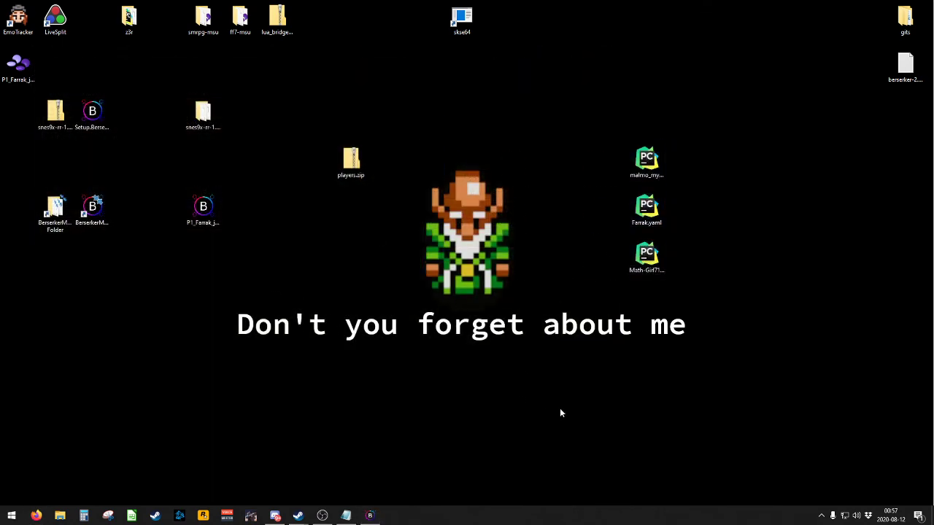